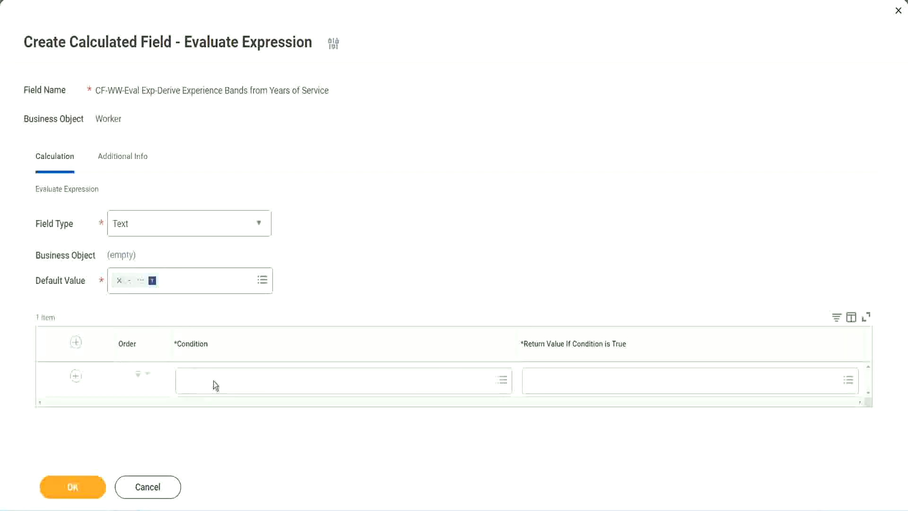
- Copy the field name CF-WW-TF-Length of Service between 0 and 7 years from the notes and paste it as the first row's condition
{"action": "left_click", "coordinate": [216, 385]}
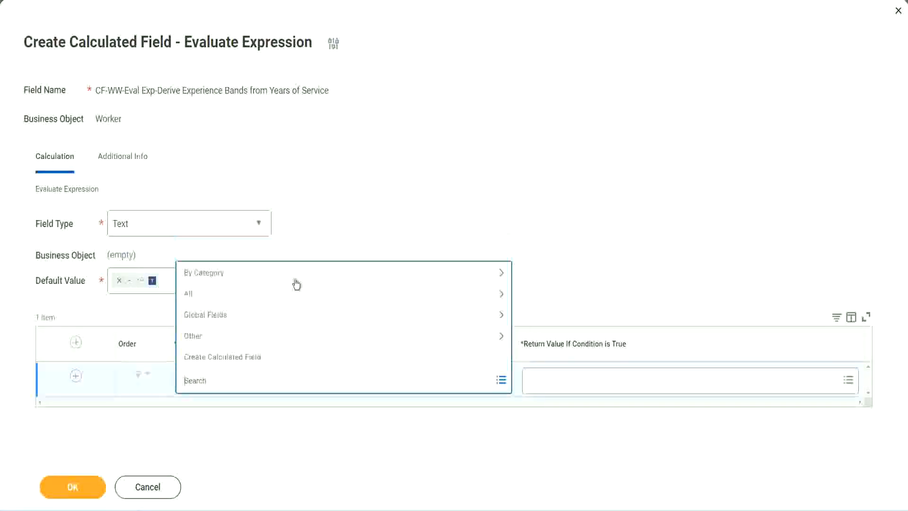
{"action": "left_click", "coordinate": [347, 211]}
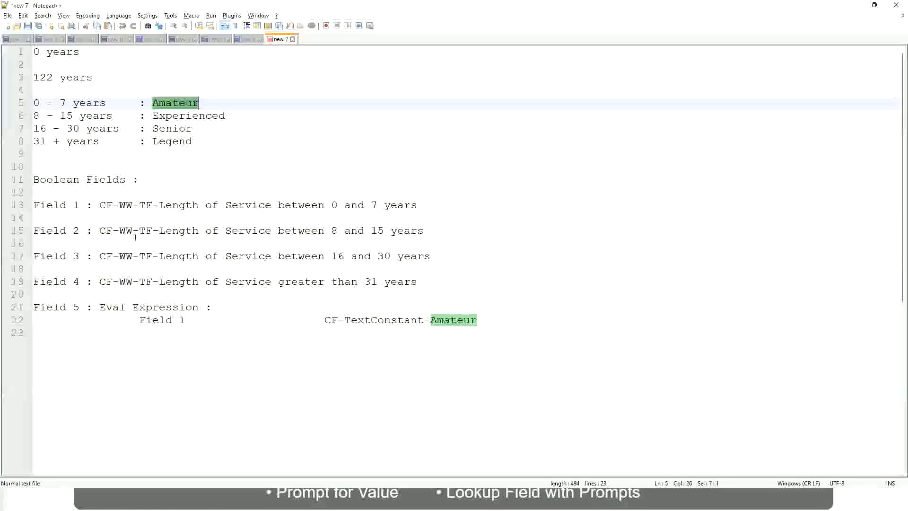
{"action": "left_click_drag", "start_coordinate": [99, 205], "coordinate": [418, 208]}
{"action": "key", "text": "ctrl+c"}
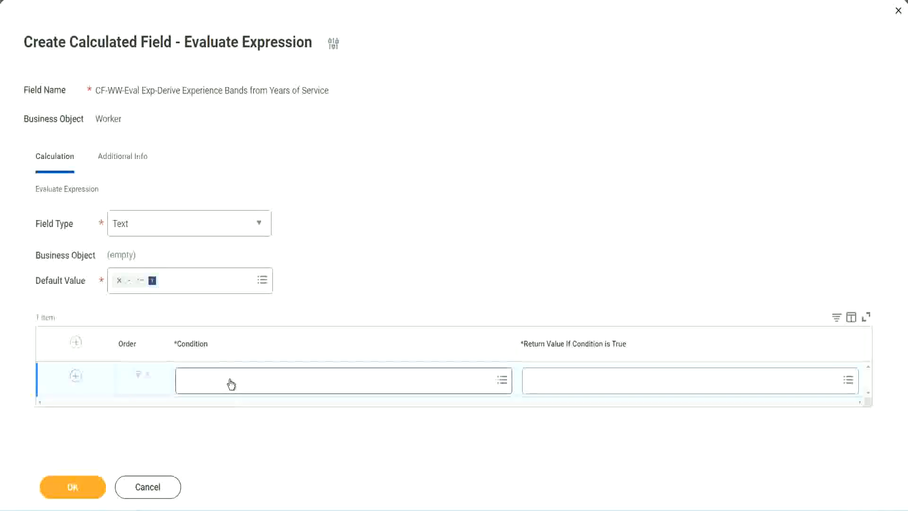
{"action": "left_click", "coordinate": [231, 384]}
{"action": "key", "text": "ctrl+v"}
{"action": "key", "text": "Return"}
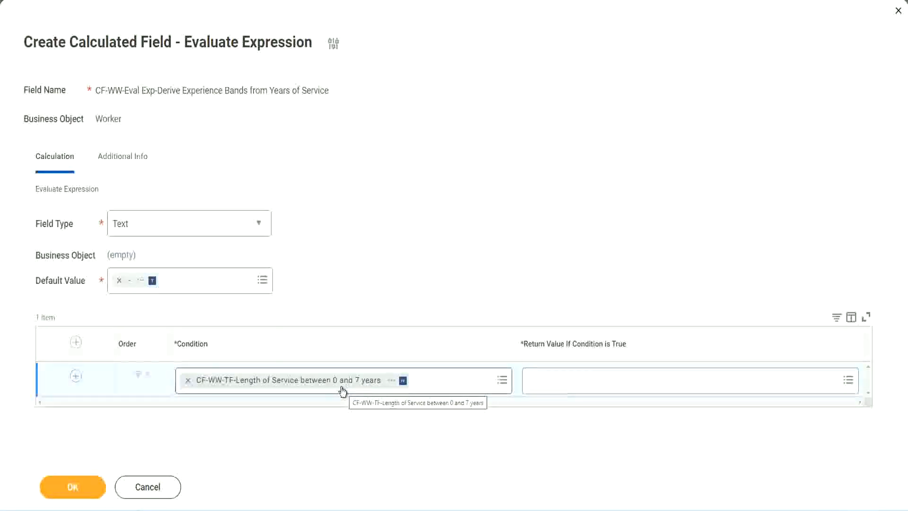
{"action": "left_click", "coordinate": [591, 388]}
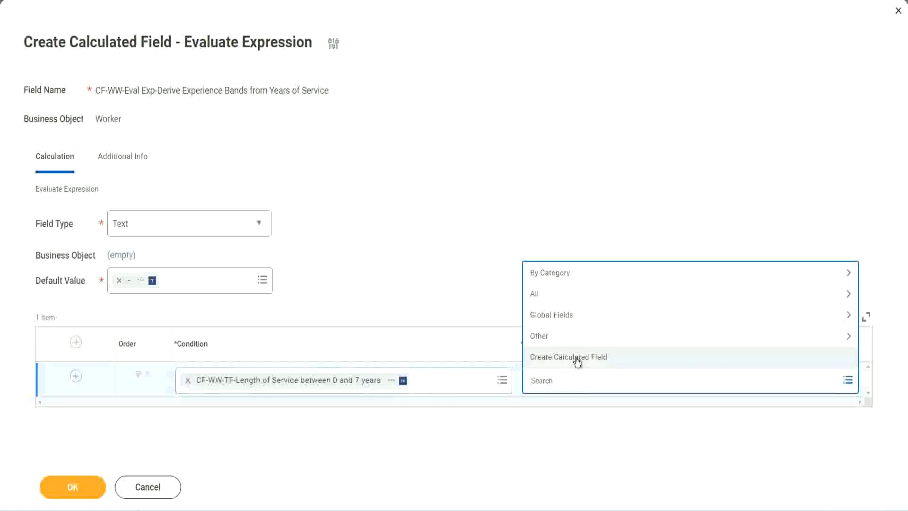
{"action": "left_click", "coordinate": [526, 235]}
{"action": "left_click", "coordinate": [547, 383]}
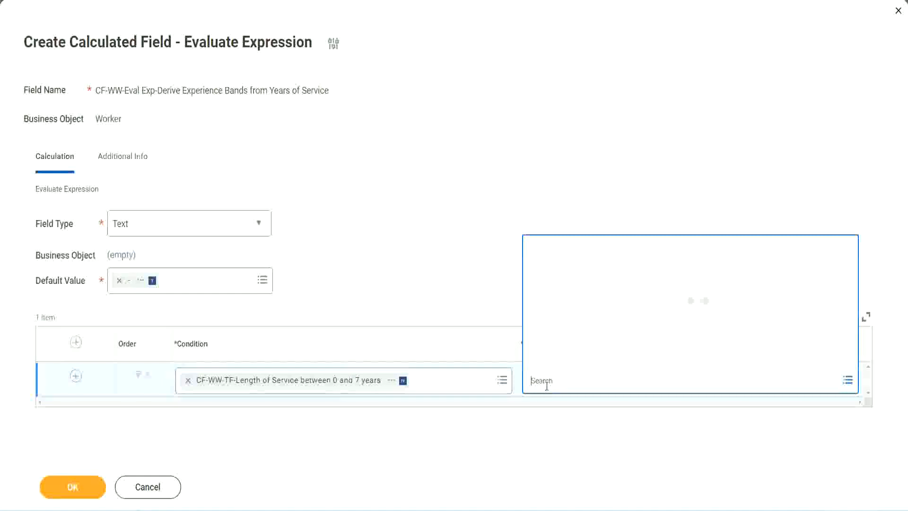
{"action": "type", "text": "Amaterue"}
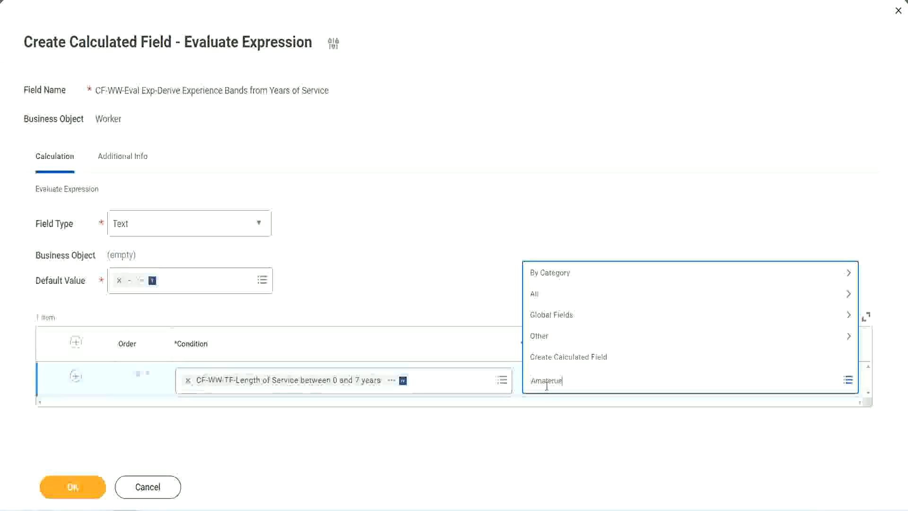
{"action": "left_click", "coordinate": [459, 274]}
{"action": "left_click", "coordinate": [573, 390]}
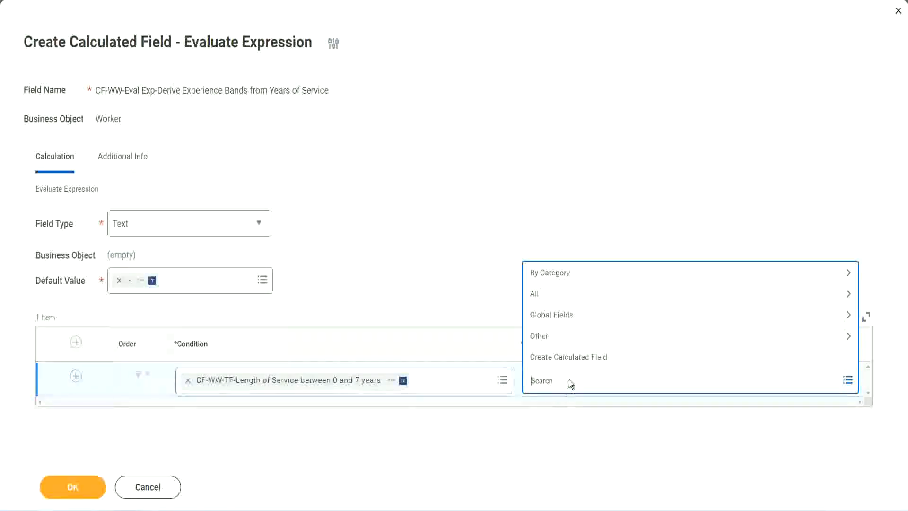
{"action": "left_click", "coordinate": [458, 276]}
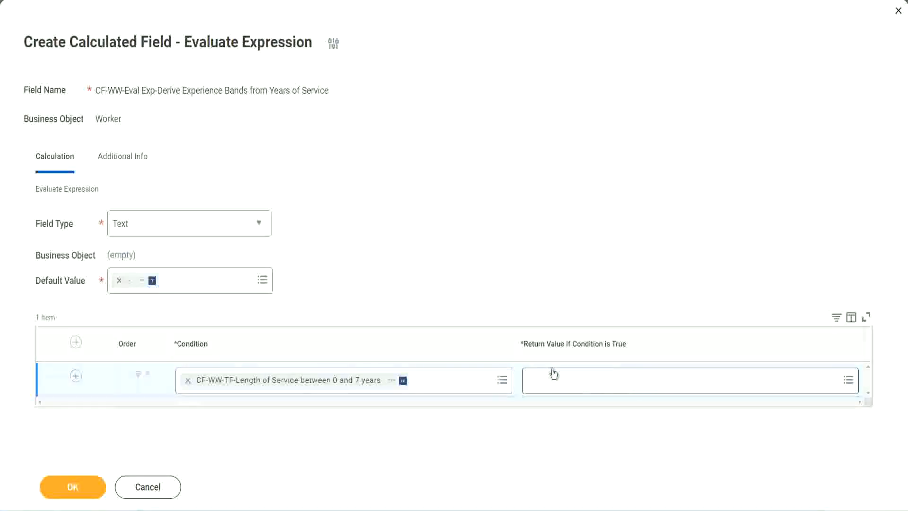
- Start creating a new calculated field from the first row's return value and name it CF-WW-TC-Amateur
{"action": "left_click", "coordinate": [589, 380]}
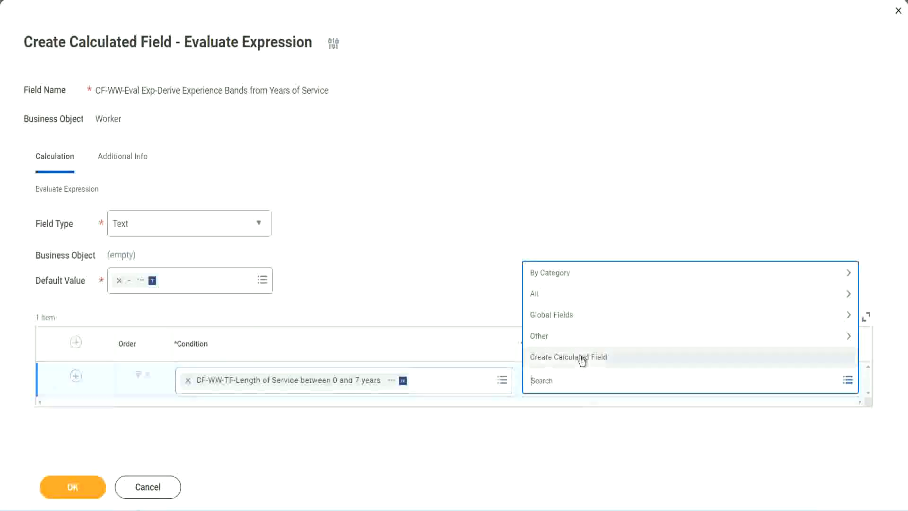
{"action": "left_click", "coordinate": [583, 358]}
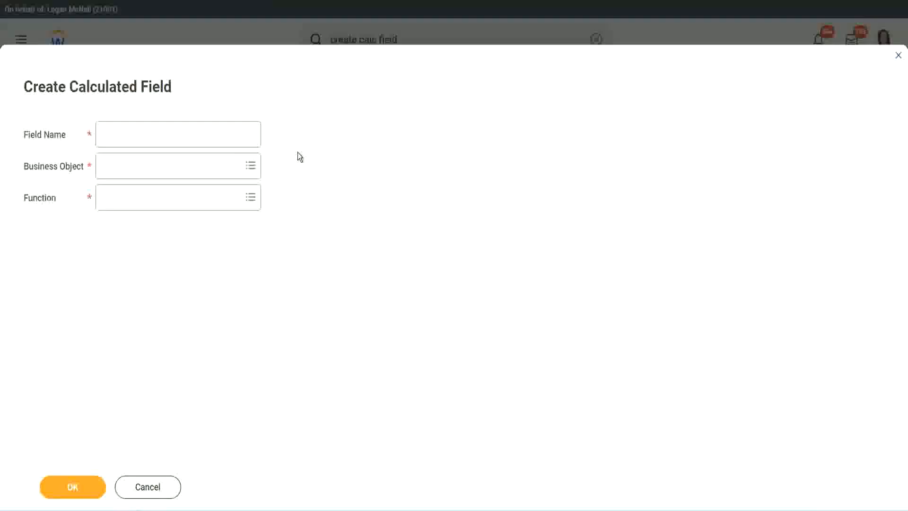
{"action": "left_click", "coordinate": [112, 135]}
{"action": "type", "text": "CF"}
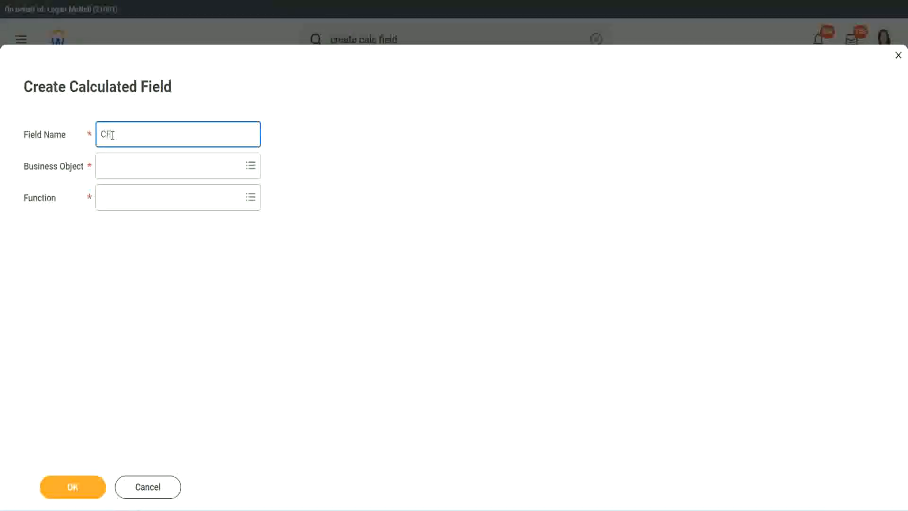
{"action": "type", "text": "_TC"}
{"action": "type", "text": "-Am"}
{"action": "type", "text": "ateur"}
{"action": "left_click", "coordinate": [113, 134]}
{"action": "type", "text": "WW"}
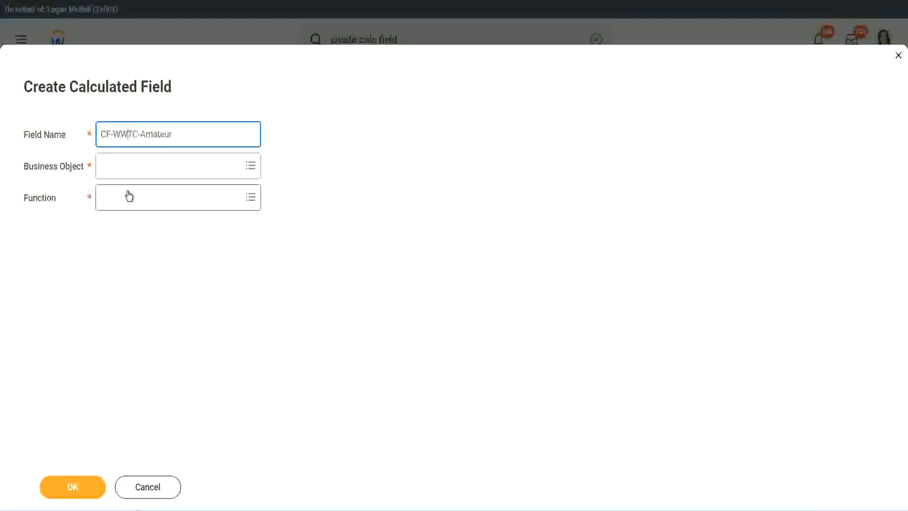
{"action": "type", "text": "-"}
- Set the new field's business object to Global
{"action": "left_click", "coordinate": [128, 166]}
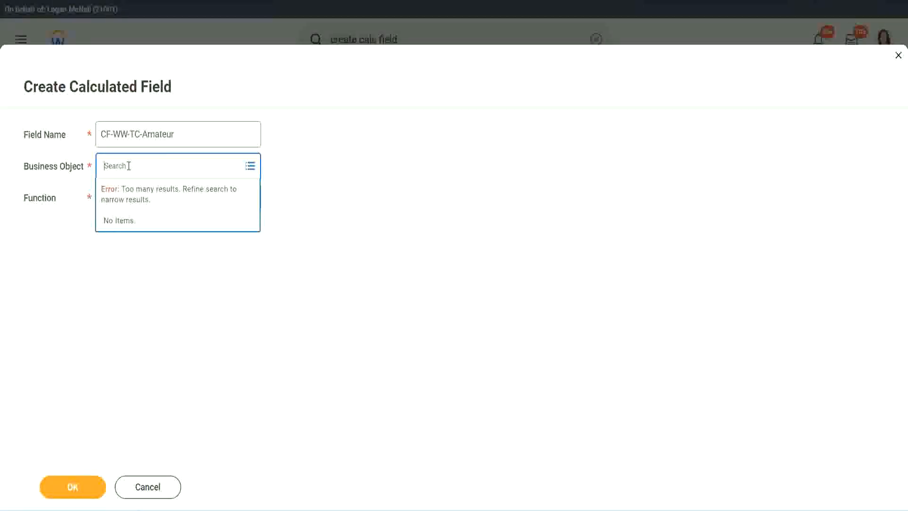
{"action": "type", "text": "worker"}
{"action": "key", "text": "BackSpace"}
{"action": "key", "text": "BackSpace"}
{"action": "type", "text": "glob"}
{"action": "key", "text": "Return"}
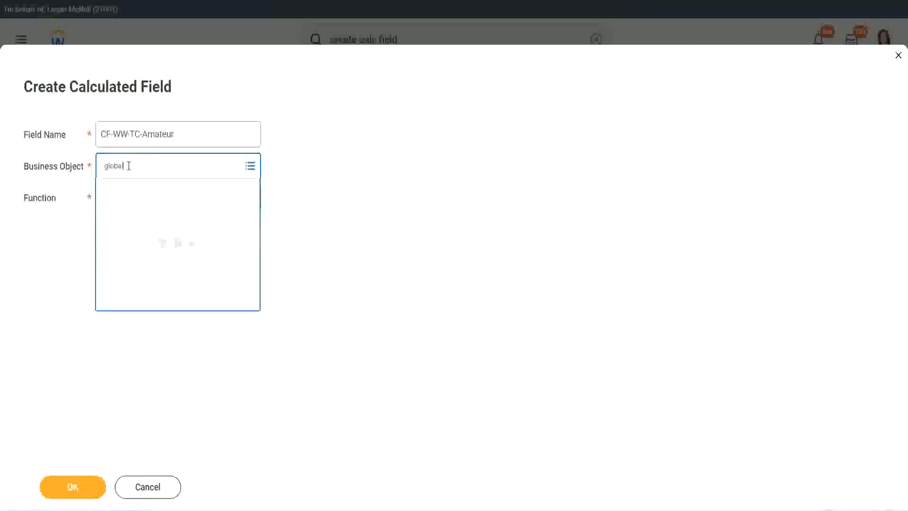
{"action": "left_click", "coordinate": [141, 222]}
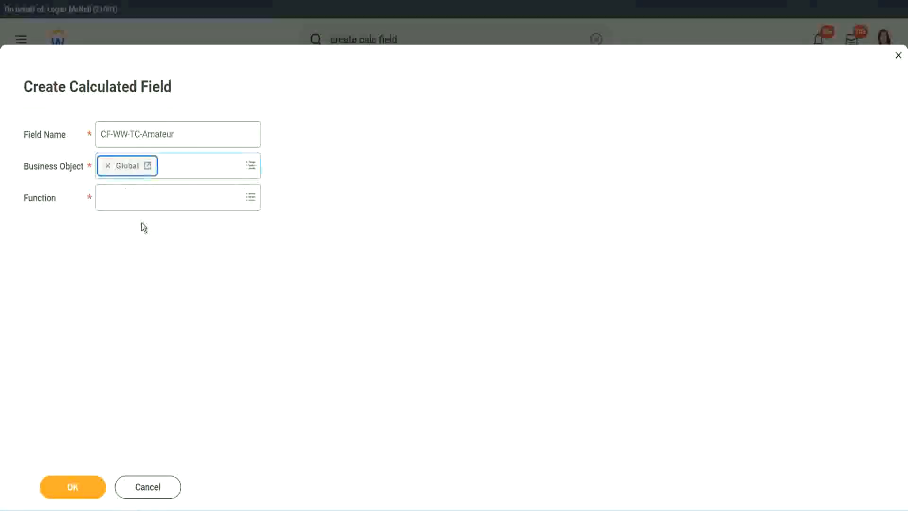
{"action": "left_click_drag", "start_coordinate": [180, 135], "coordinate": [167, 135]}
{"action": "triple_click", "coordinate": [234, 129]}
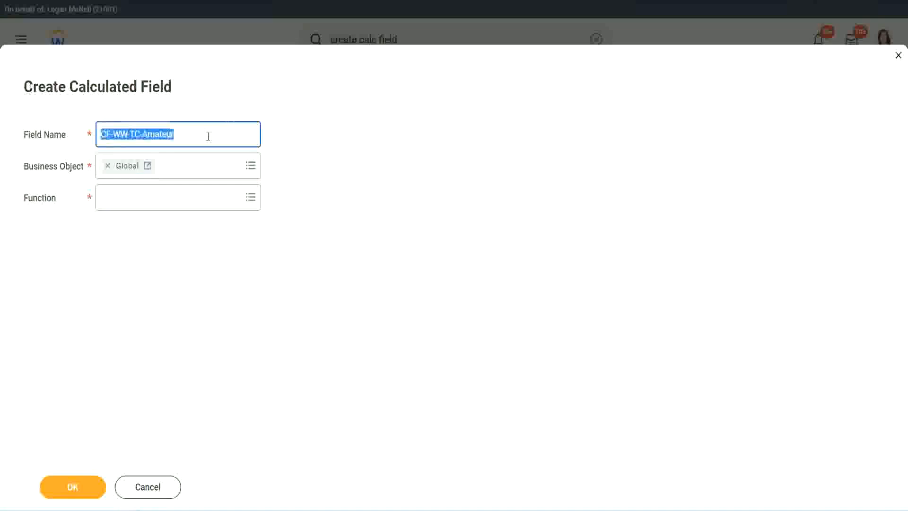
{"action": "left_click", "coordinate": [197, 137]}
{"action": "double_click", "coordinate": [179, 132]}
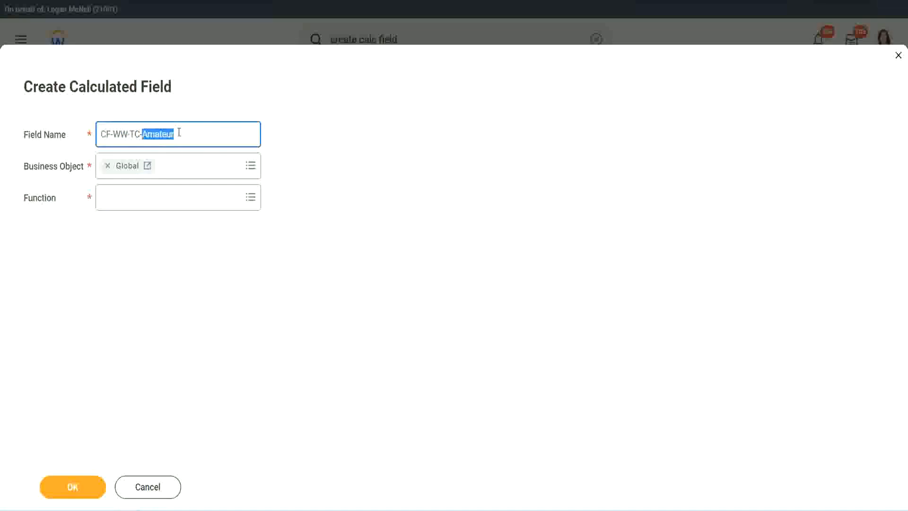
{"action": "left_click", "coordinate": [188, 132]}
{"action": "double_click", "coordinate": [170, 136]}
- Choose Text Constant as the new field's function
{"action": "left_click", "coordinate": [127, 197]}
{"action": "type", "text": "text const"}
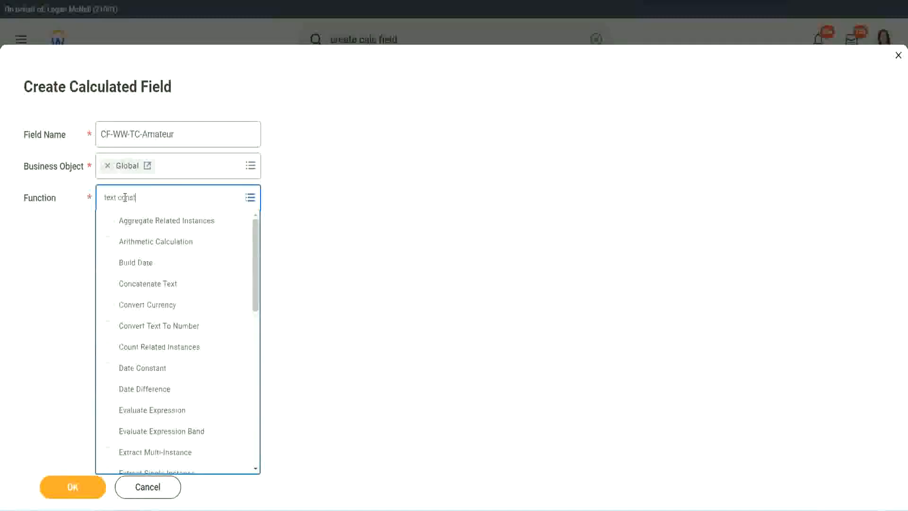
{"action": "key", "text": "Return"}
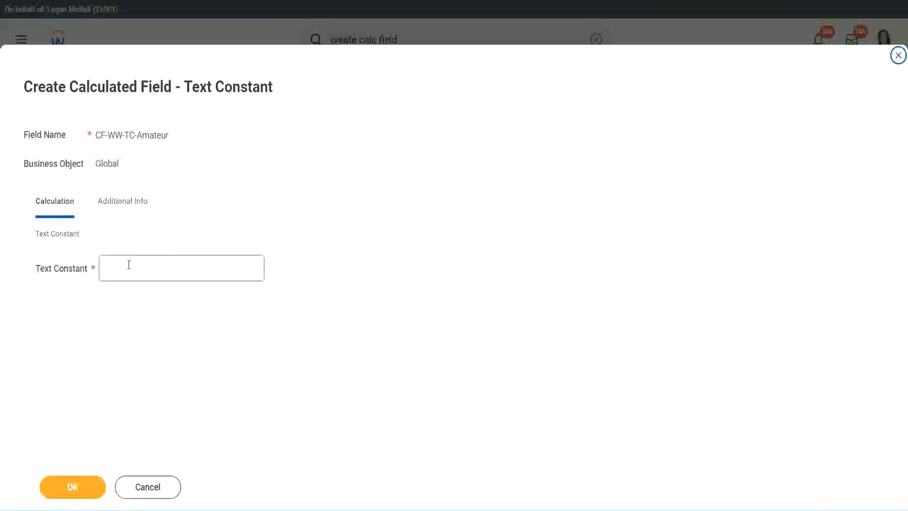
- Enter Amateur as the text constant and save the new calculated field
{"action": "left_click", "coordinate": [146, 266]}
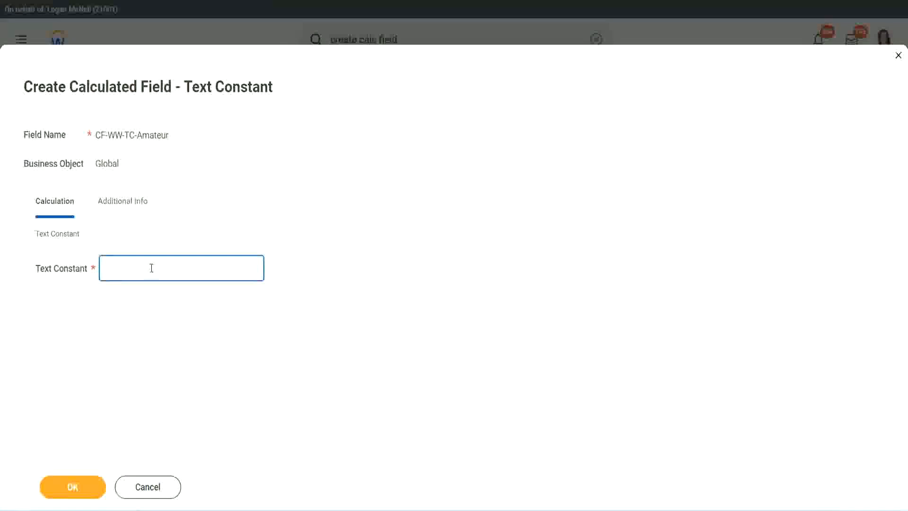
{"action": "type", "text": "Amateur"}
{"action": "left_click", "coordinate": [70, 487]}
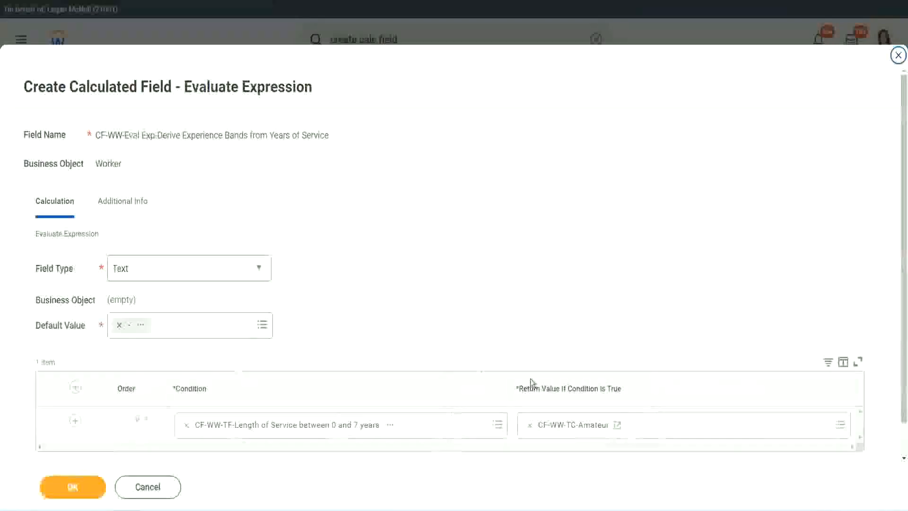
- Add more condition rows below the first row of the expression table
{"action": "right_click", "coordinate": [564, 429]}
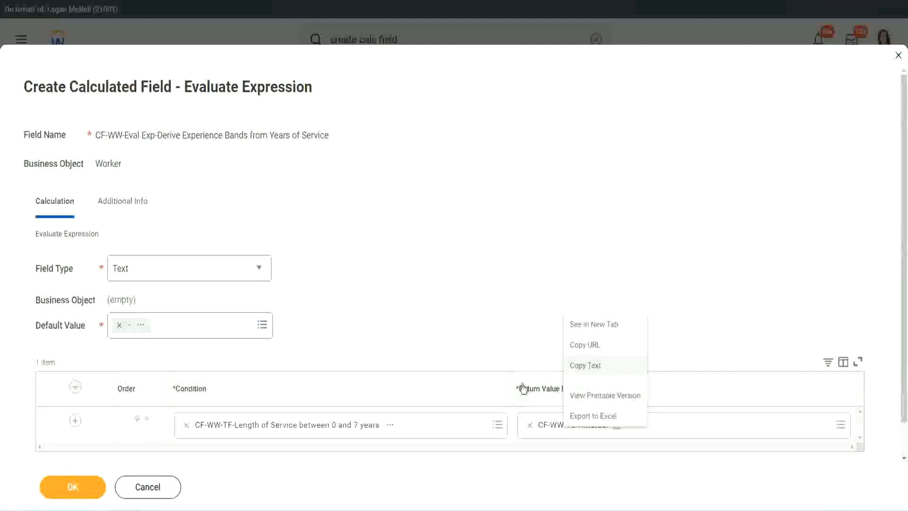
{"action": "left_click", "coordinate": [561, 430]}
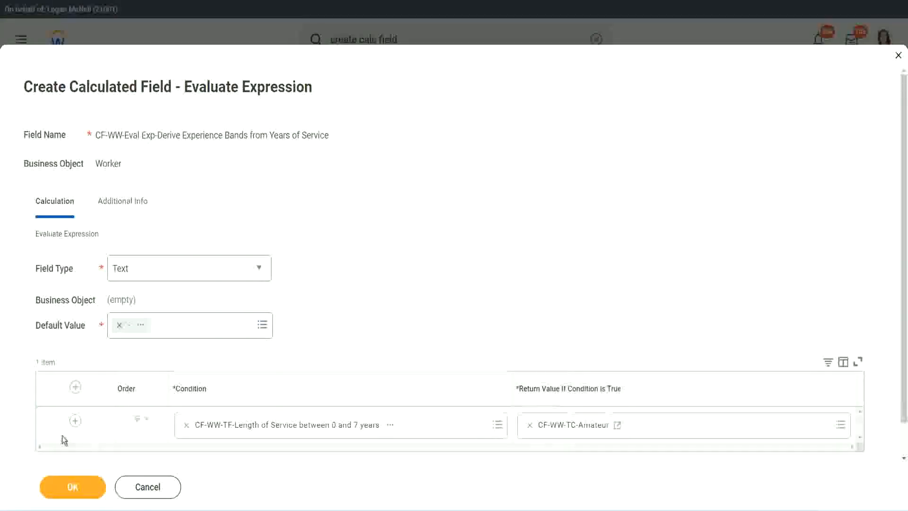
{"action": "left_click", "coordinate": [76, 422]}
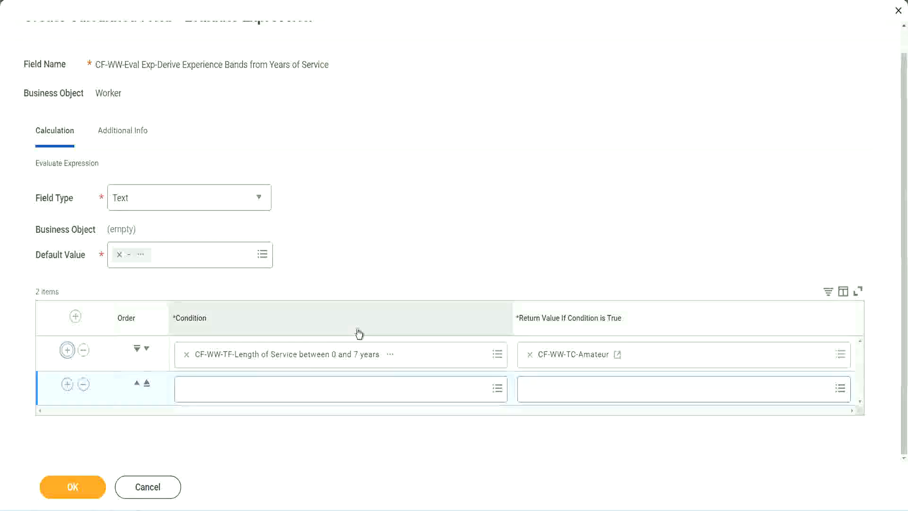
{"action": "left_click", "coordinate": [67, 385]}
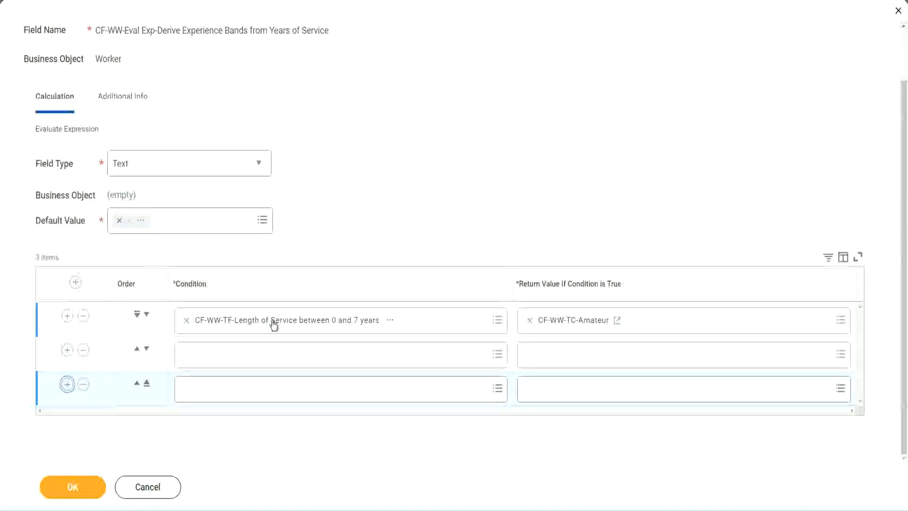
- Set the second row's condition to CF-WW-TF-Length of Service between 8 and 15 years
{"action": "left_click", "coordinate": [224, 359]}
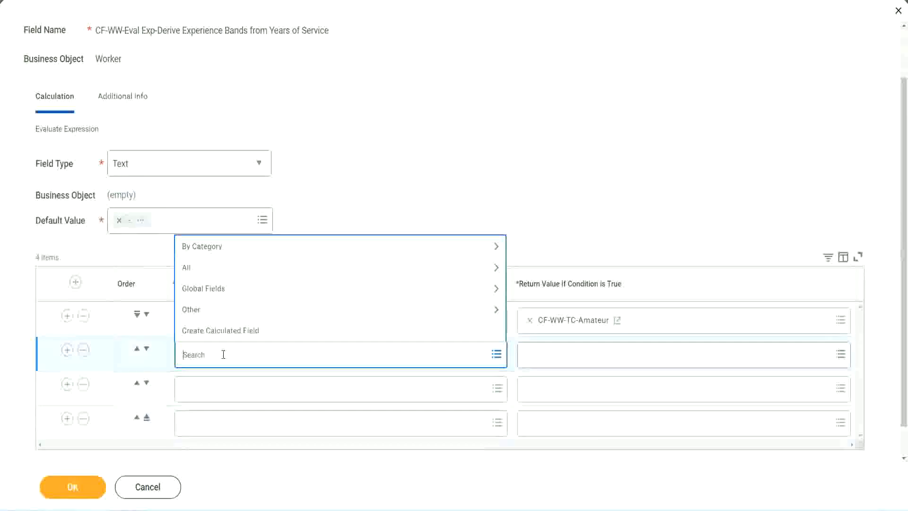
{"action": "type", "text": "cf-ww"}
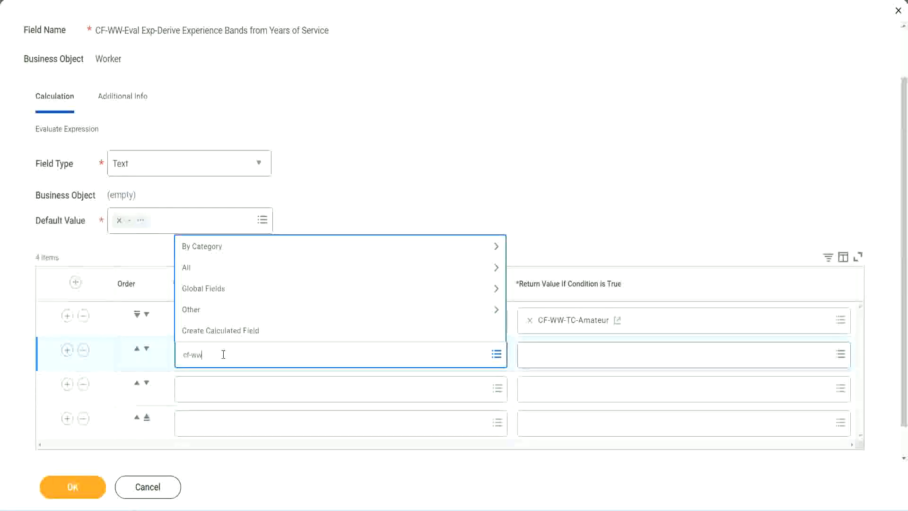
{"action": "type", "text": "-tf"}
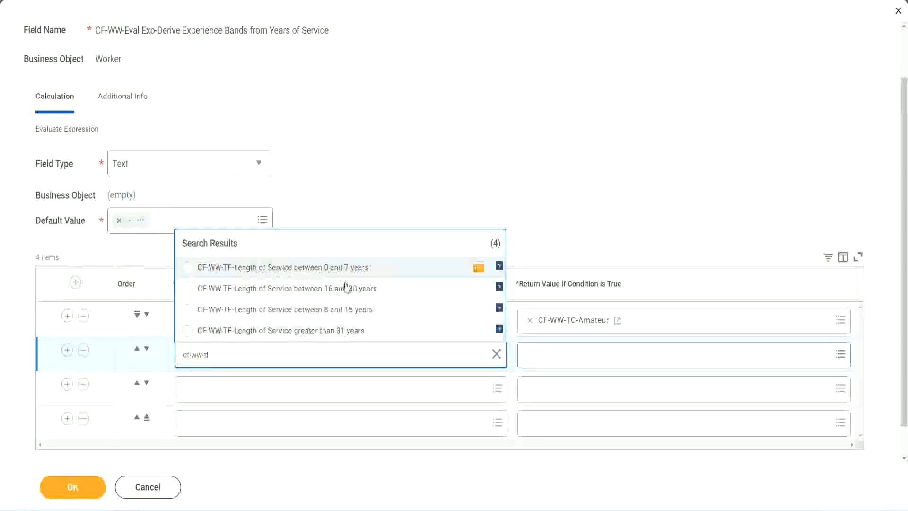
{"action": "left_click", "coordinate": [351, 312]}
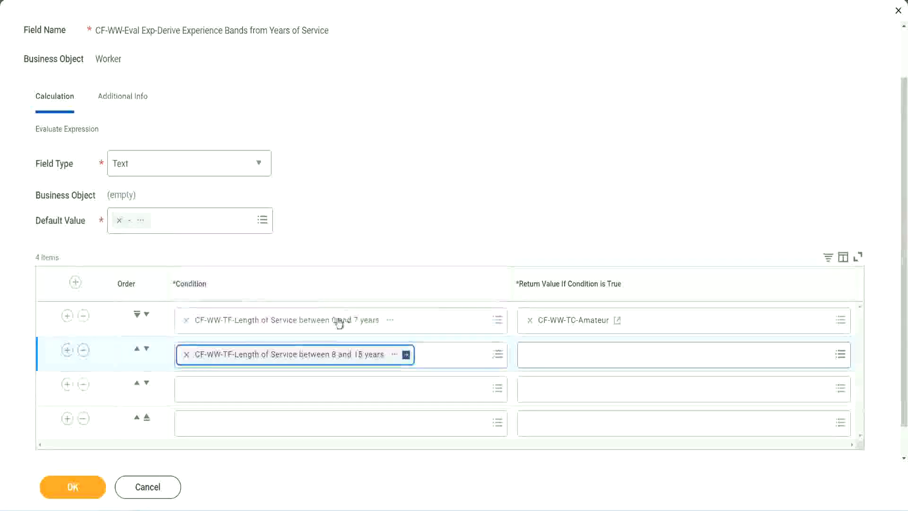
- Set the third row's condition to CF-WW-TF-Length of Service between 16 and 30 years
{"action": "left_click", "coordinate": [229, 389]}
{"action": "type", "text": "cf"}
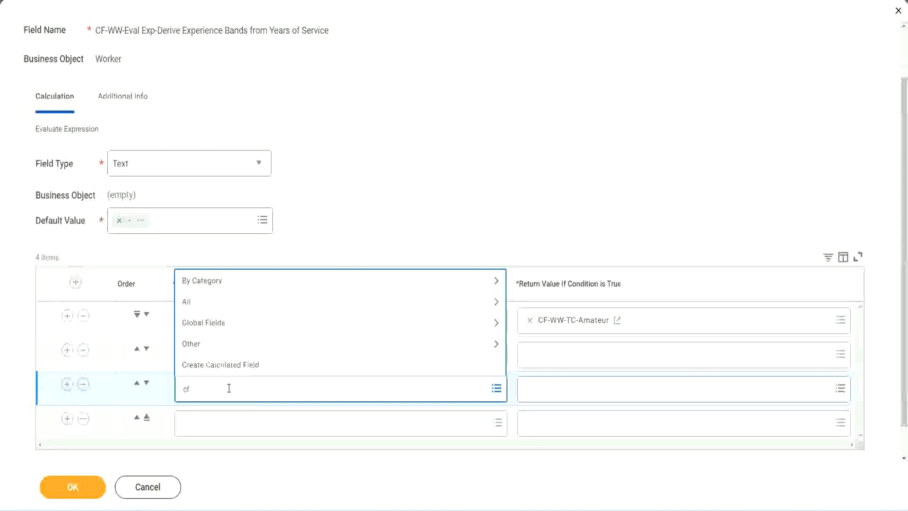
{"action": "type", "text": "-ww-tf"}
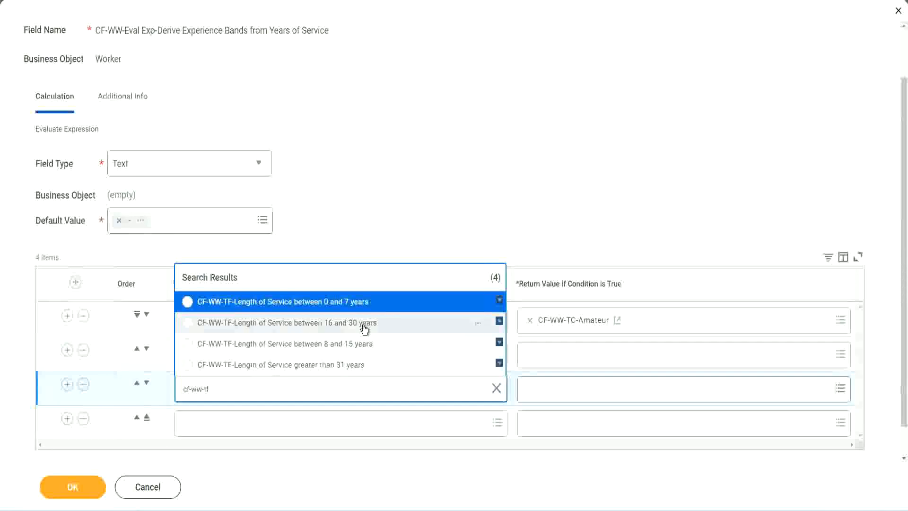
{"action": "left_click", "coordinate": [364, 327]}
- Set the fourth row's condition to CF-WW-TF-Length of Service greater than 31 years
{"action": "left_click", "coordinate": [213, 426]}
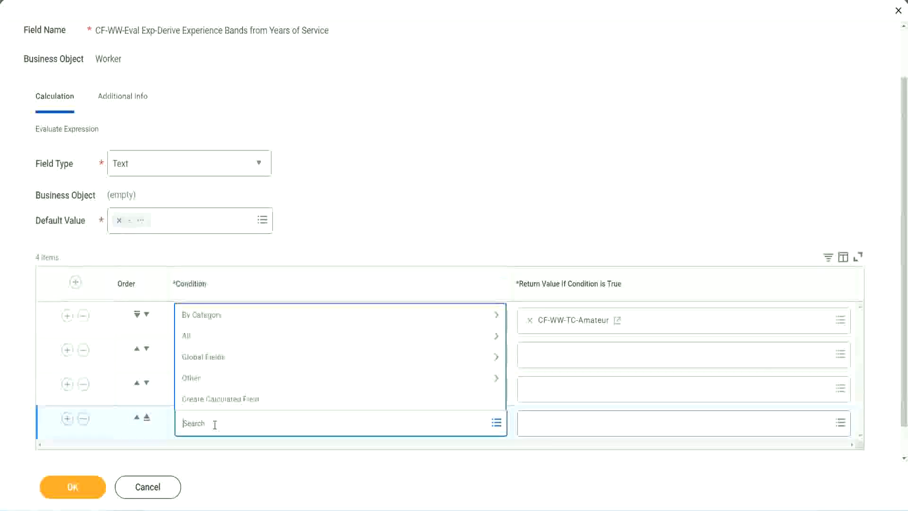
{"action": "type", "text": "qf-ww"}
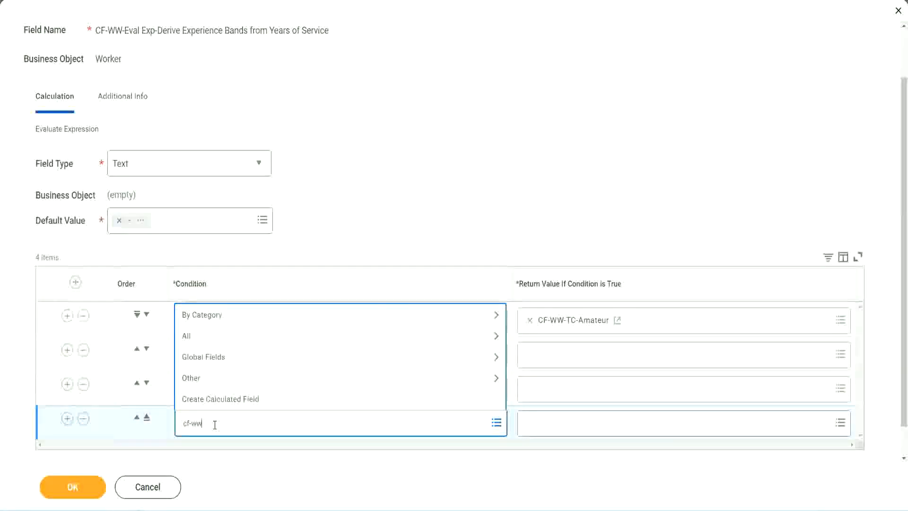
{"action": "type", "text": " tf 31"}
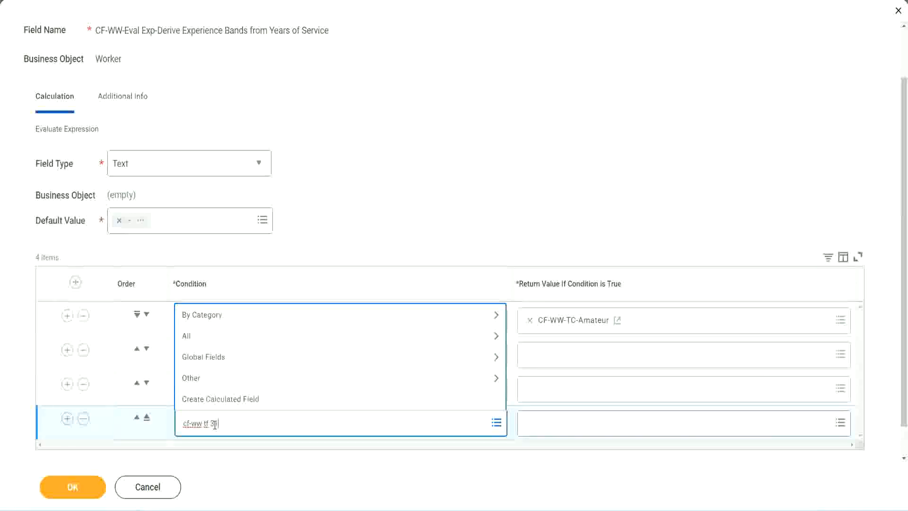
{"action": "key", "text": "Return"}
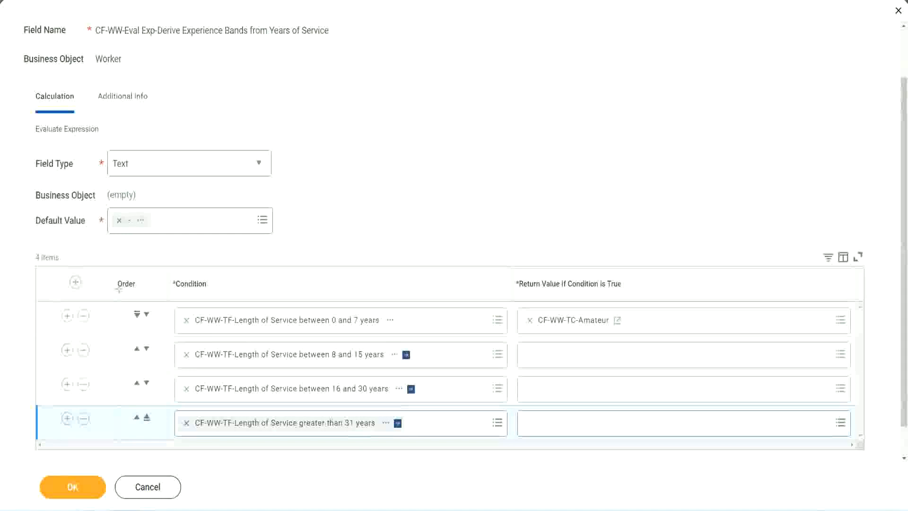
{"action": "left_click_drag", "start_coordinate": [102, 276], "coordinate": [100, 374]}
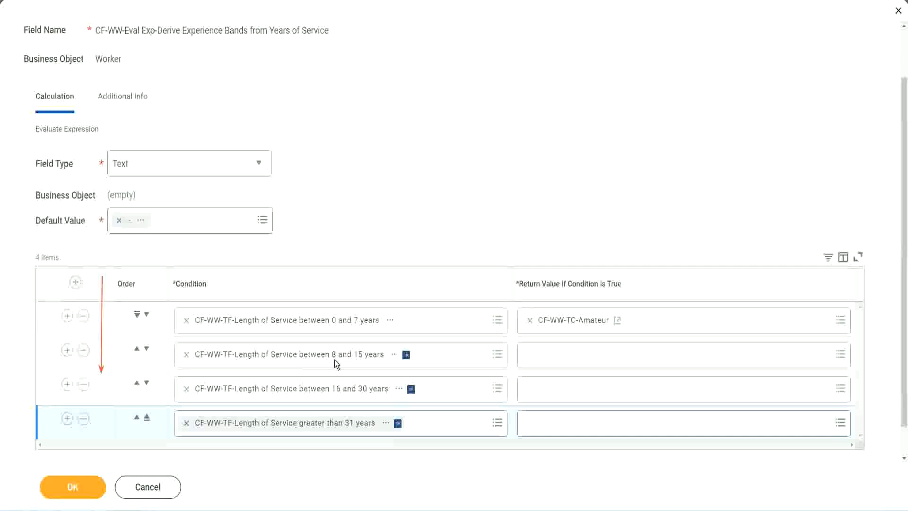
- Swap the first two condition rows back and forth, and copy the CF-WW-TC-Amateur return value's text
{"action": "left_click", "coordinate": [137, 350]}
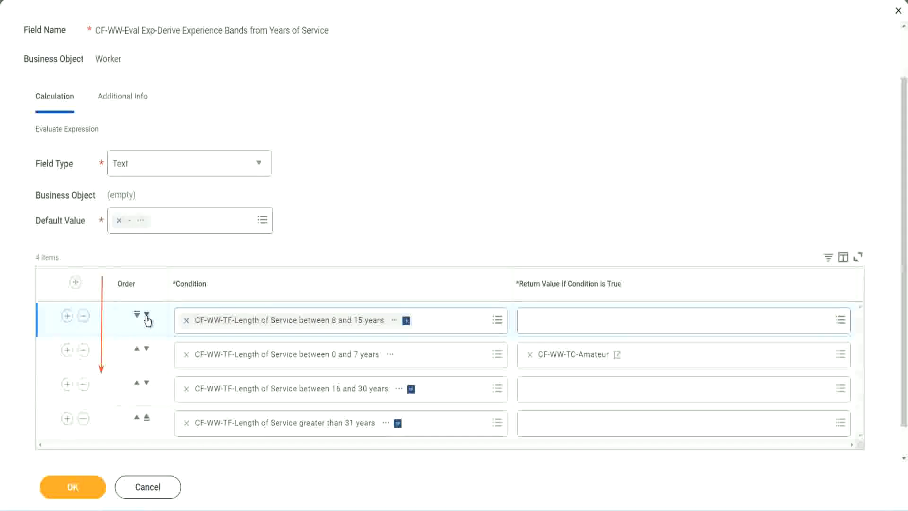
{"action": "left_click", "coordinate": [146, 315]}
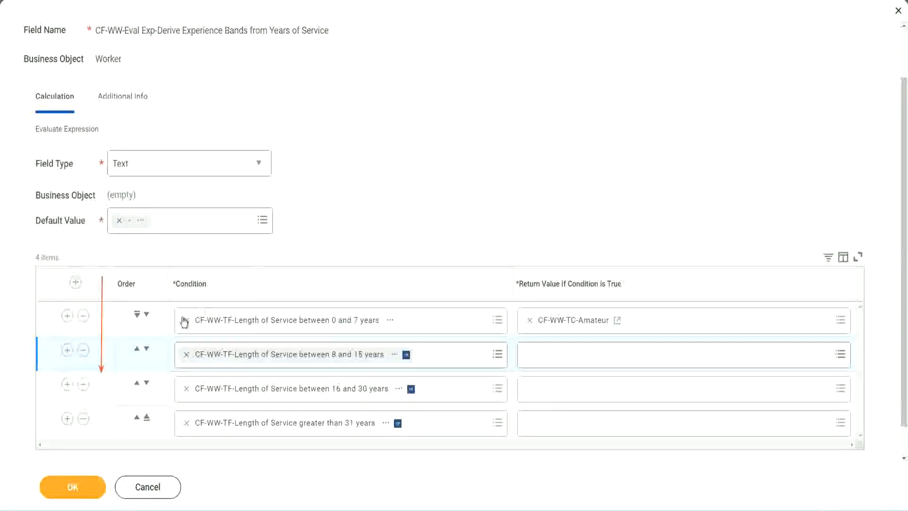
{"action": "left_click", "coordinate": [138, 351]}
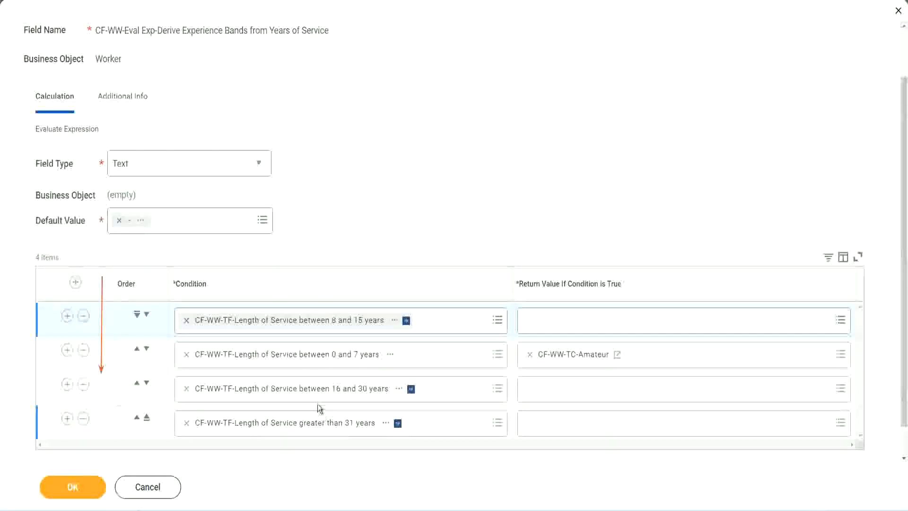
{"action": "right_click", "coordinate": [575, 361]}
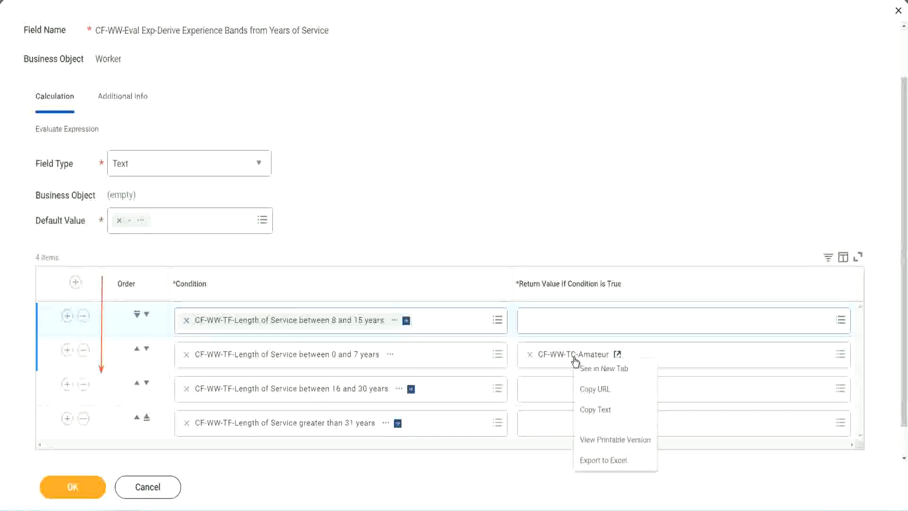
{"action": "left_click", "coordinate": [599, 409]}
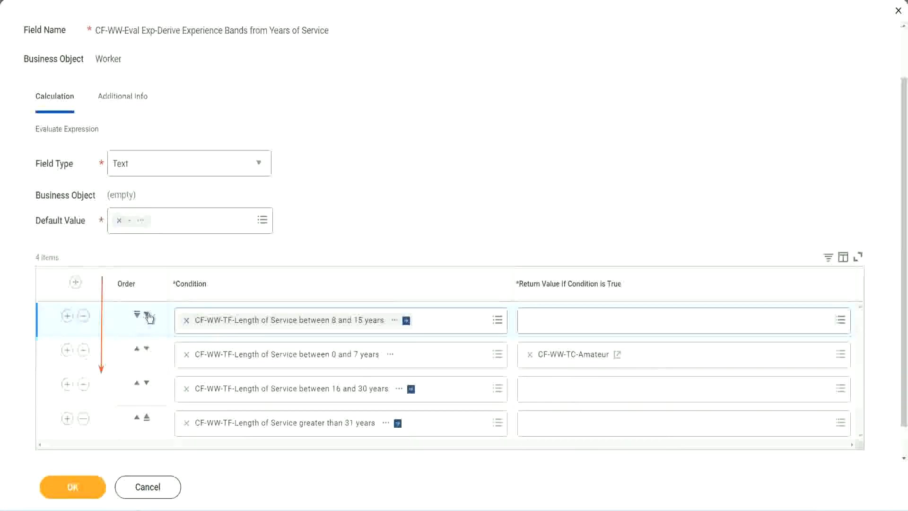
{"action": "left_click", "coordinate": [146, 314]}
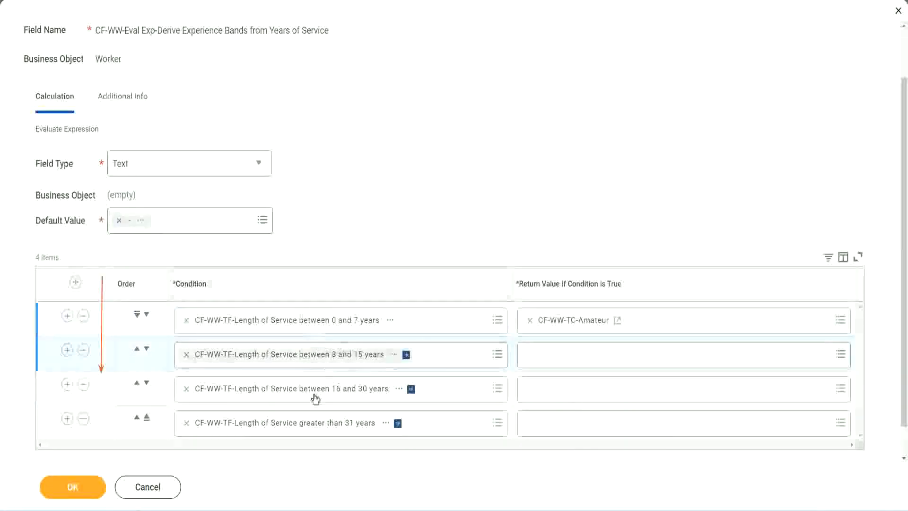
- Create a Global Text Constant field CF-WW-TC-Experienced with constant Experienced as the second row's return value
{"action": "left_click", "coordinate": [526, 351]}
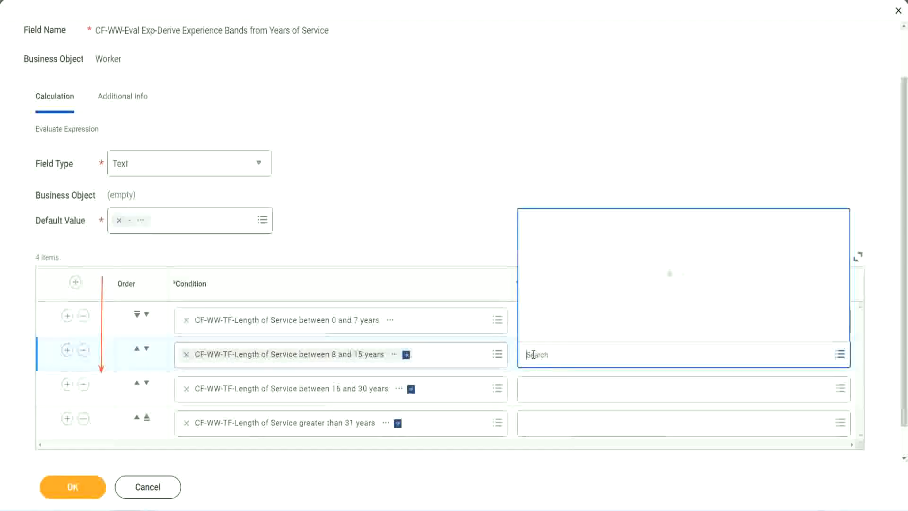
{"action": "left_click", "coordinate": [564, 331]}
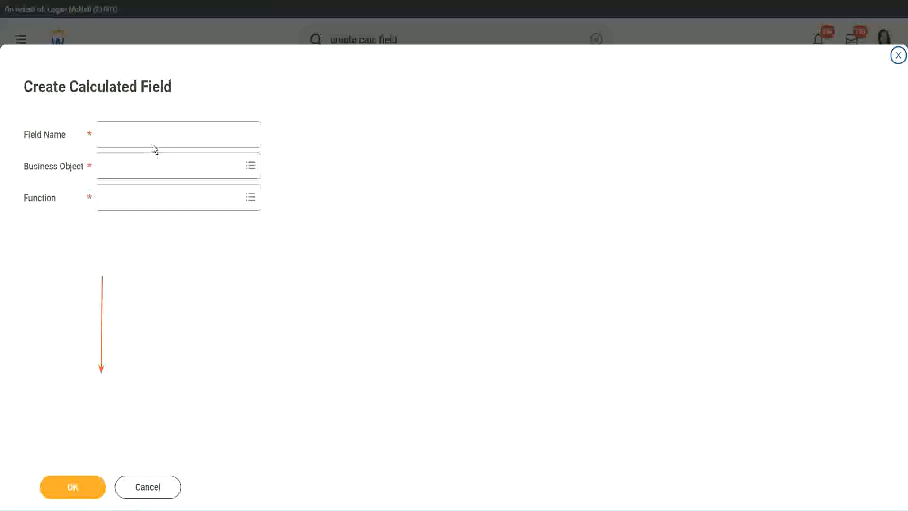
{"action": "left_click", "coordinate": [144, 134]}
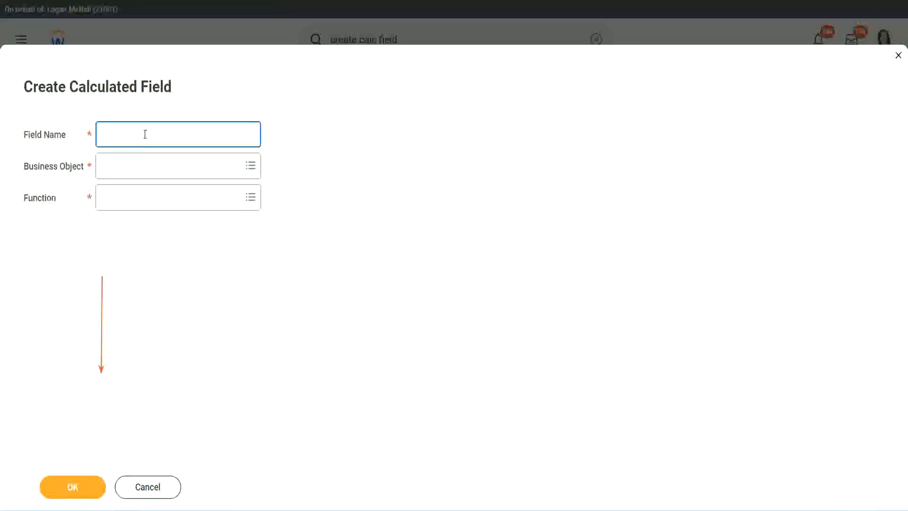
{"action": "type", "text": "CF-WW-TC-Amateur"}
{"action": "double_click", "coordinate": [170, 135]}
{"action": "type", "text": "Exper"}
{"action": "type", "text": "ienced"}
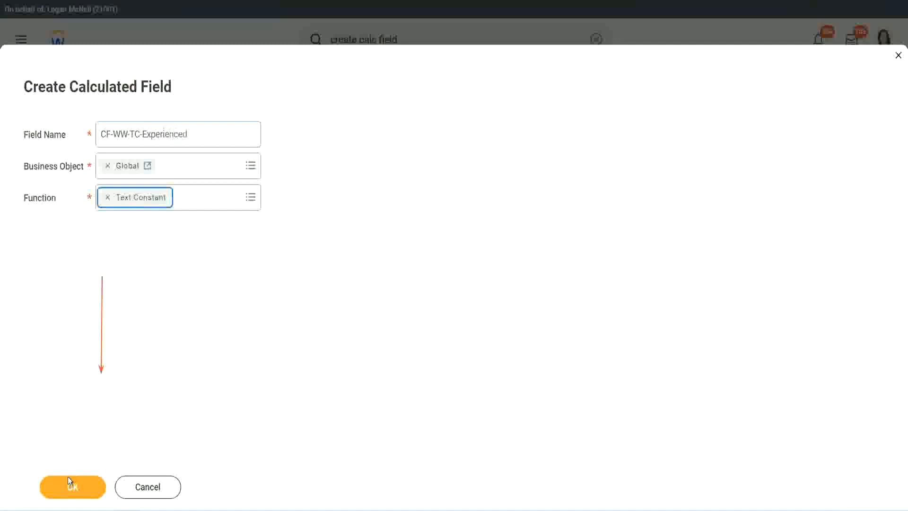
{"action": "left_click", "coordinate": [71, 485]}
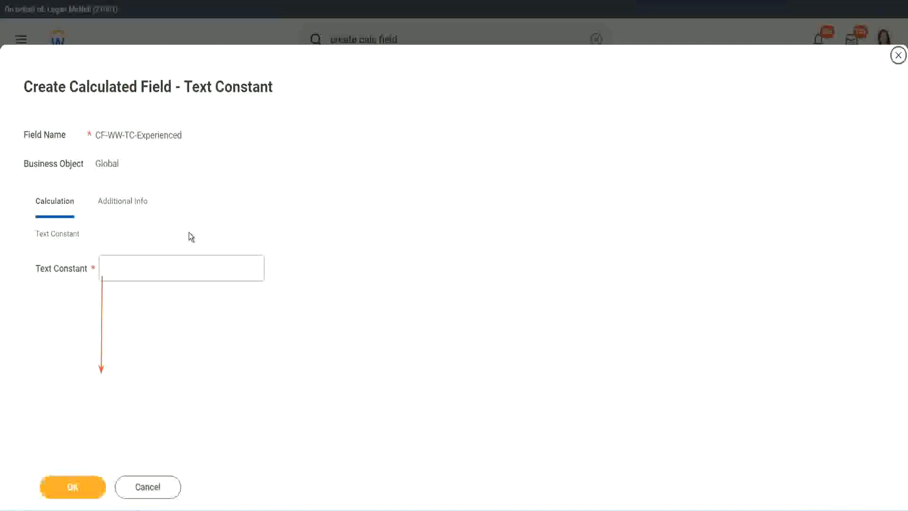
{"action": "left_click", "coordinate": [140, 268]}
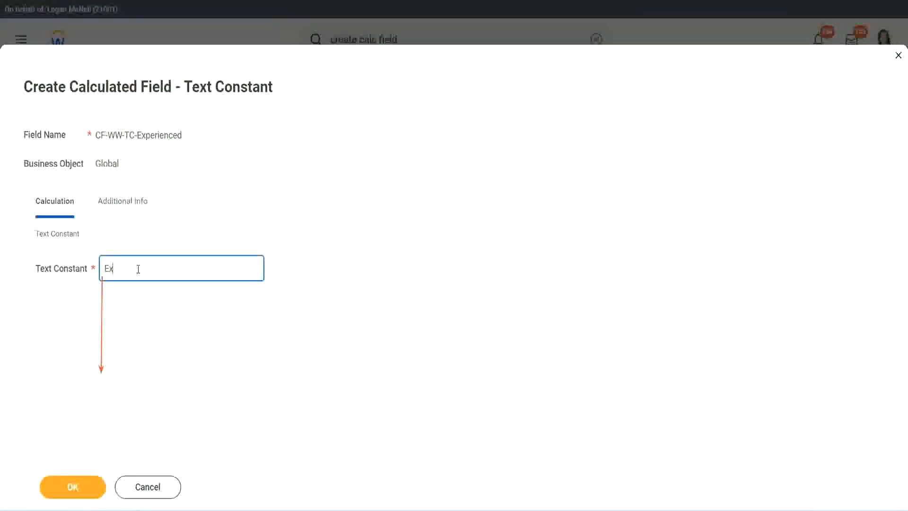
{"action": "left_click", "coordinate": [76, 488]}
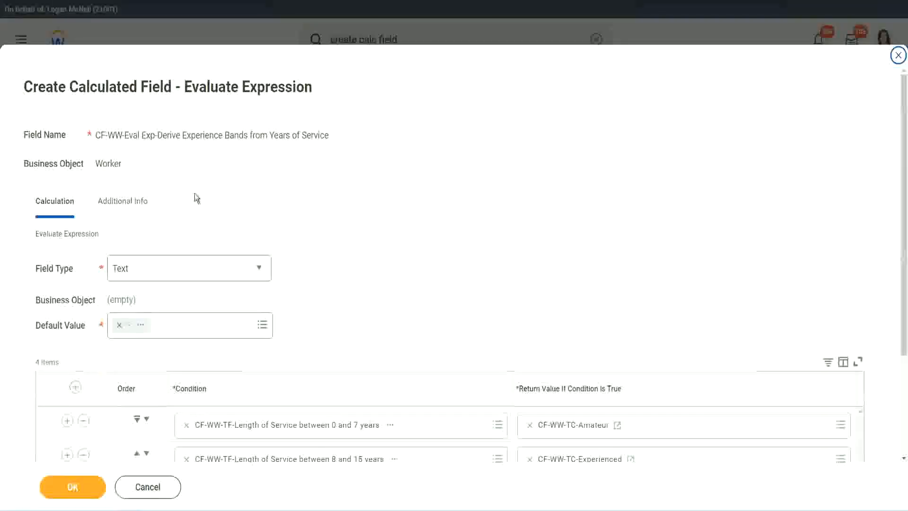
- Start a new calculated field for the third row's return value, named CF-WW-TC-Senior on the Global business object
{"action": "scroll", "coordinate": [419, 246], "scroll_direction": "down", "scroll_amount": 3}
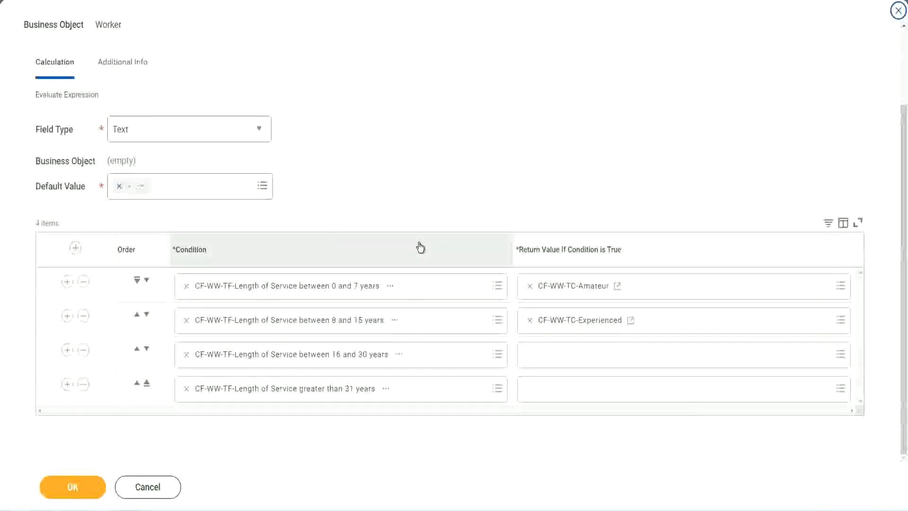
{"action": "left_click", "coordinate": [567, 359]}
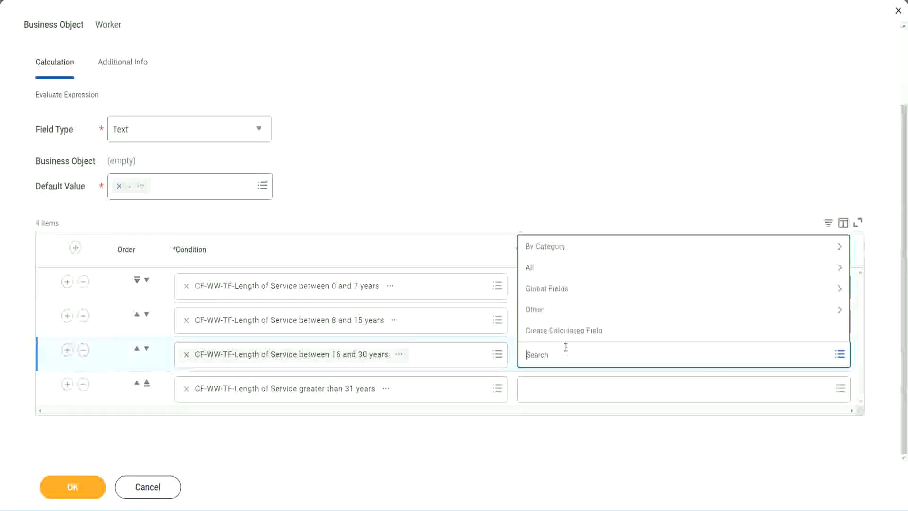
{"action": "left_click", "coordinate": [570, 331]}
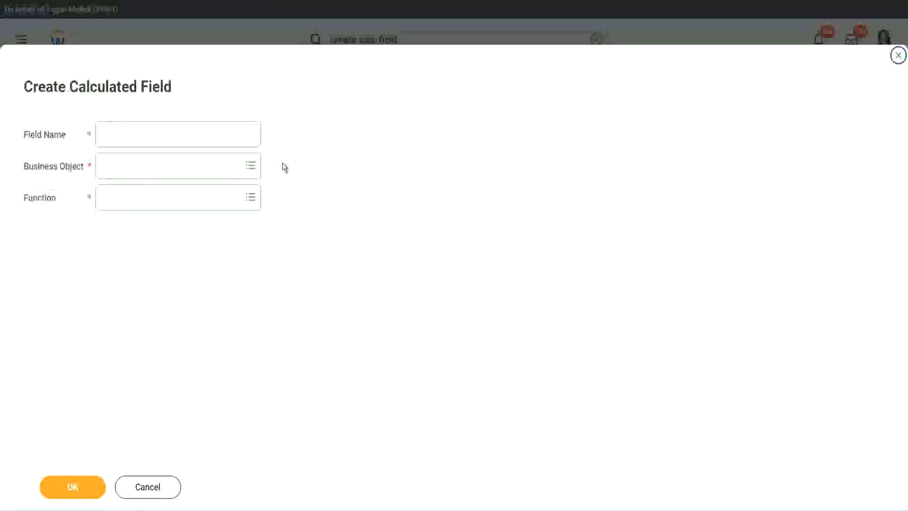
{"action": "left_click", "coordinate": [193, 134]}
{"action": "type", "text": "CF-WW-TC-Amateur"}
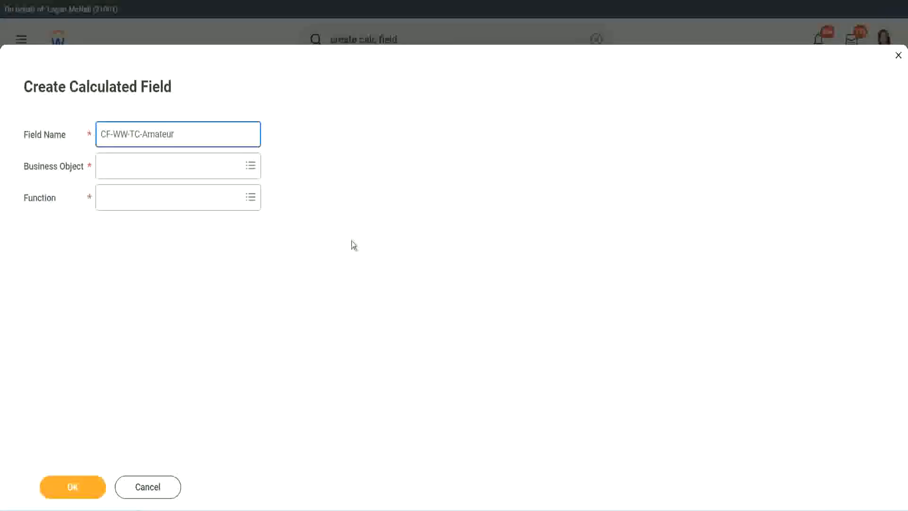
{"action": "left_click", "coordinate": [104, 167]}
{"action": "type", "text": "global"}
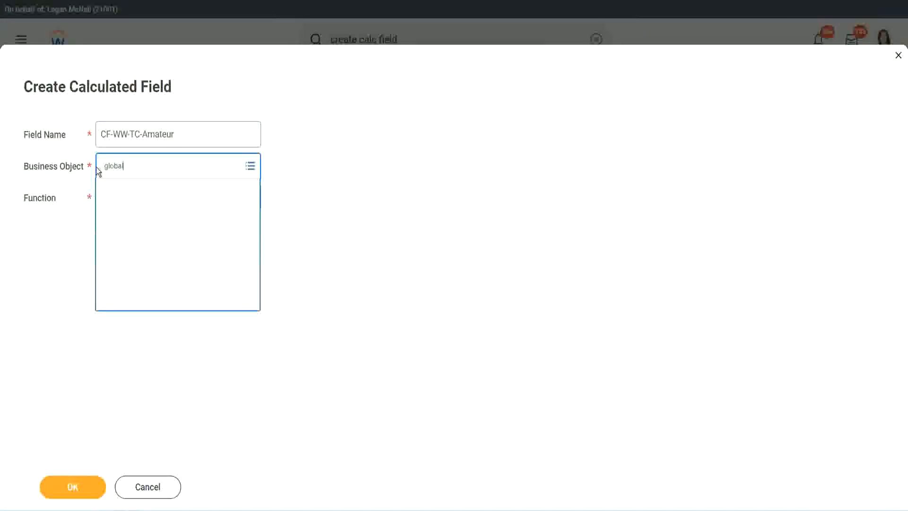
{"action": "key", "text": "Return"}
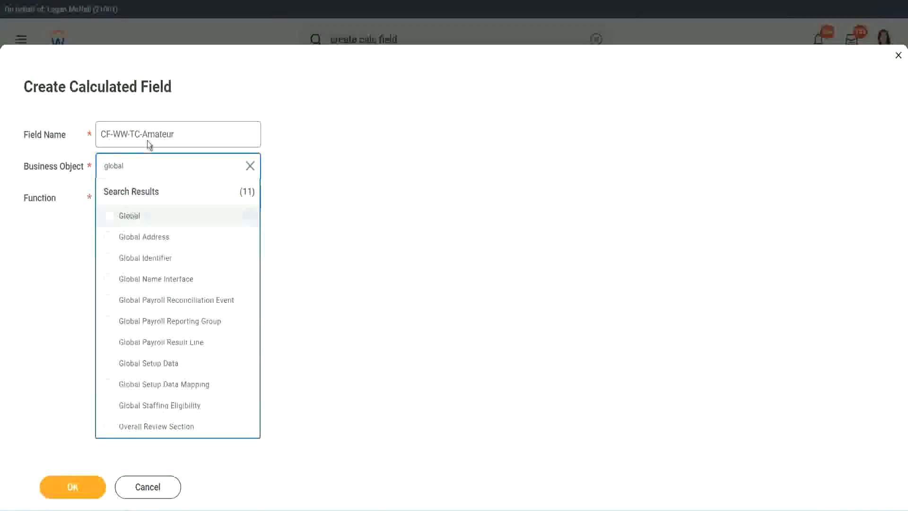
{"action": "left_click", "coordinate": [149, 140]}
{"action": "double_click", "coordinate": [158, 135]}
{"action": "type", "text": "S"}
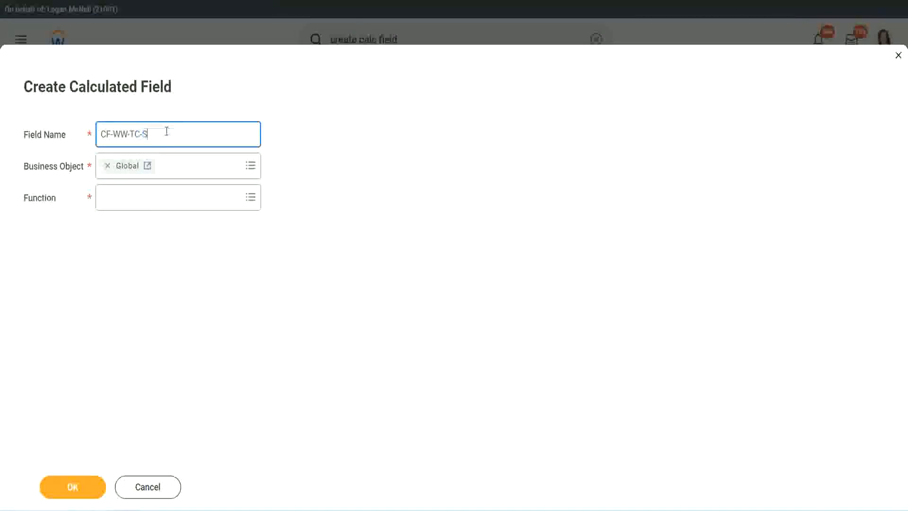
{"action": "type", "text": "enior"}
{"action": "left_click", "coordinate": [144, 206]}
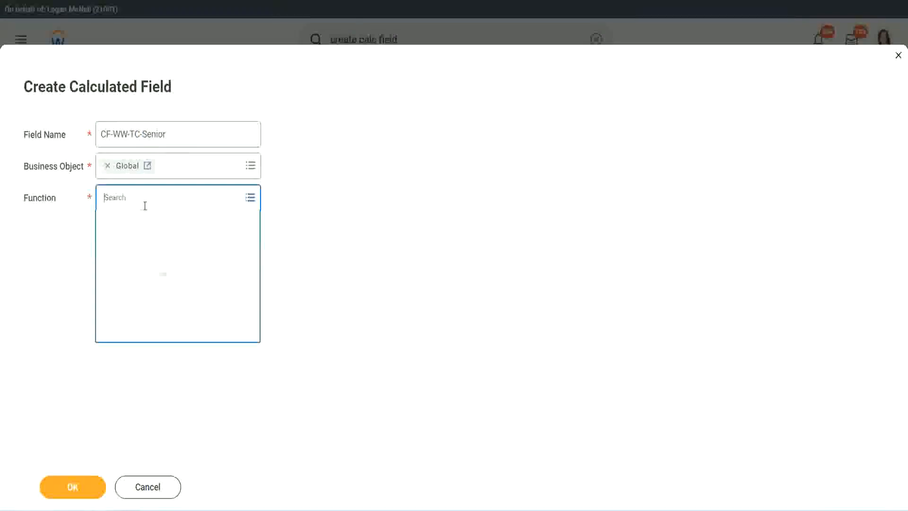
- Choose the Text Constant function, enter Senior as the constant, and save the field
{"action": "type", "text": "tc"}
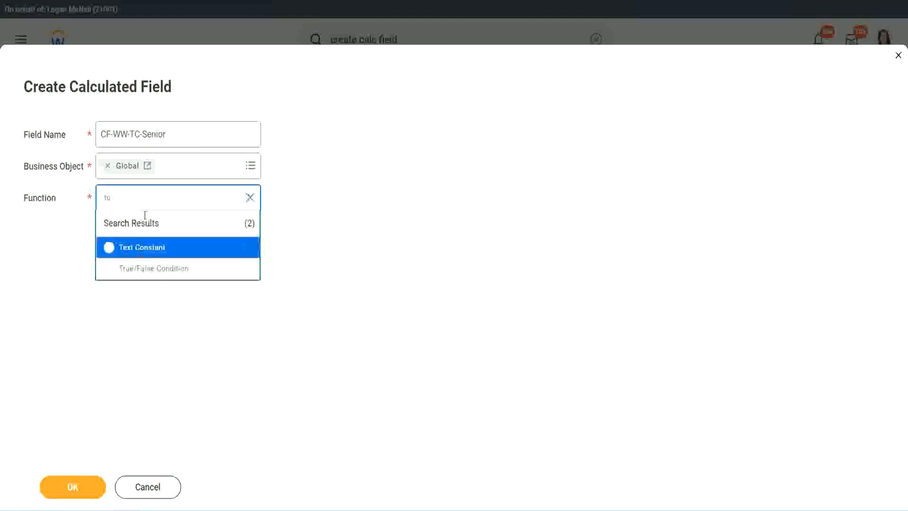
{"action": "left_click", "coordinate": [140, 247]}
{"action": "left_click", "coordinate": [80, 491]}
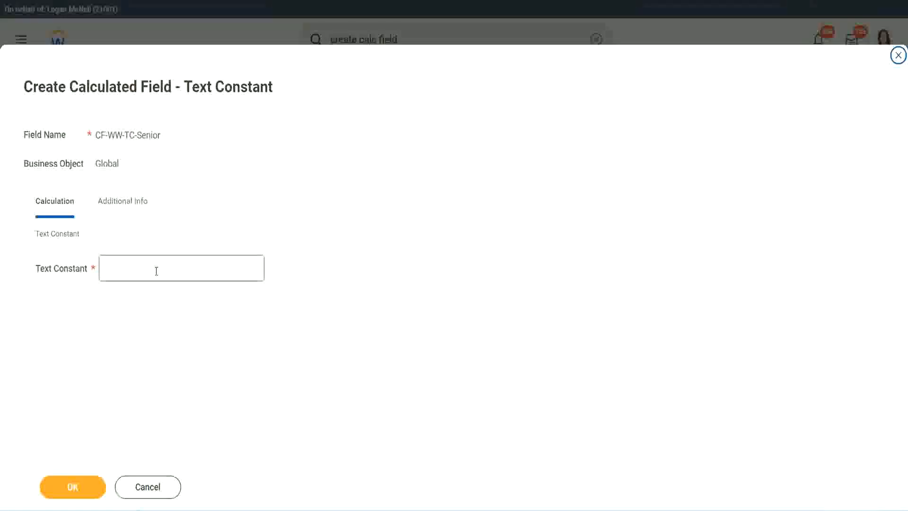
{"action": "left_click", "coordinate": [153, 266]}
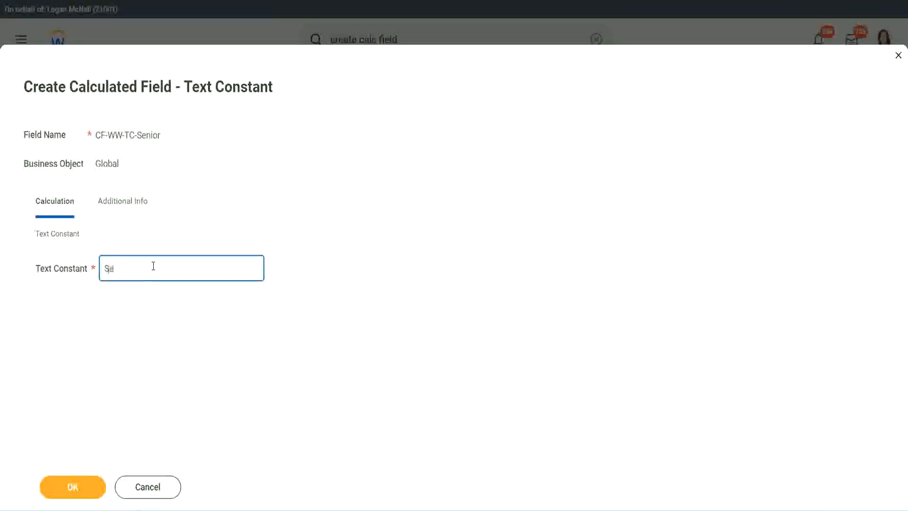
{"action": "left_click", "coordinate": [90, 479]}
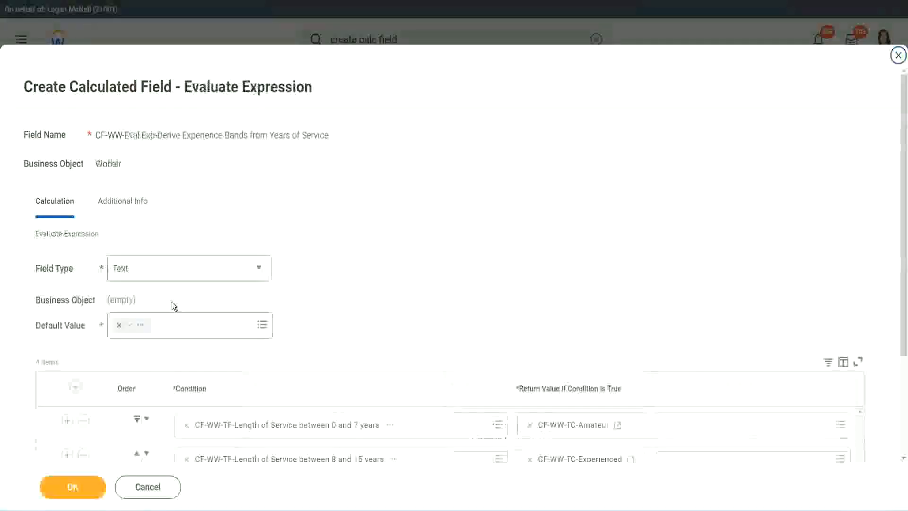
- Copy the text of the third row's CF-WW-TC-Senior return value
{"action": "scroll", "coordinate": [658, 340], "scroll_direction": "down", "scroll_amount": 3}
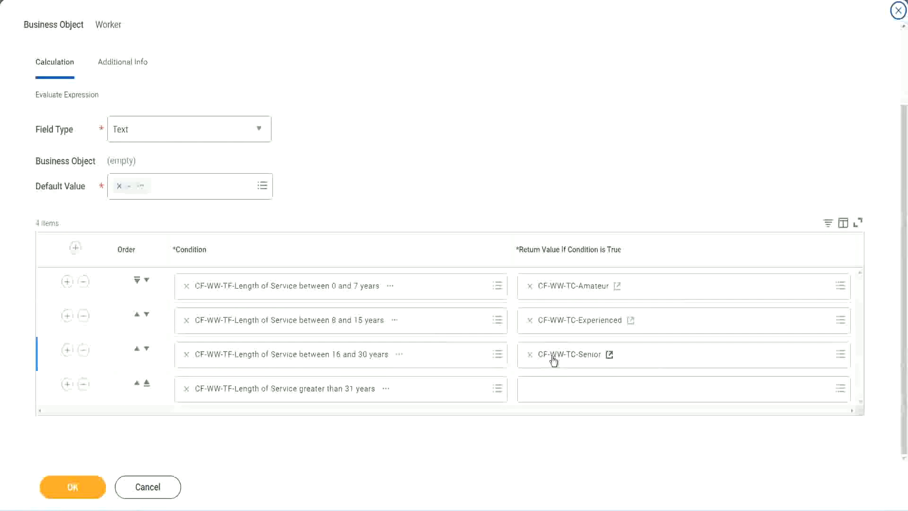
{"action": "right_click", "coordinate": [552, 357]}
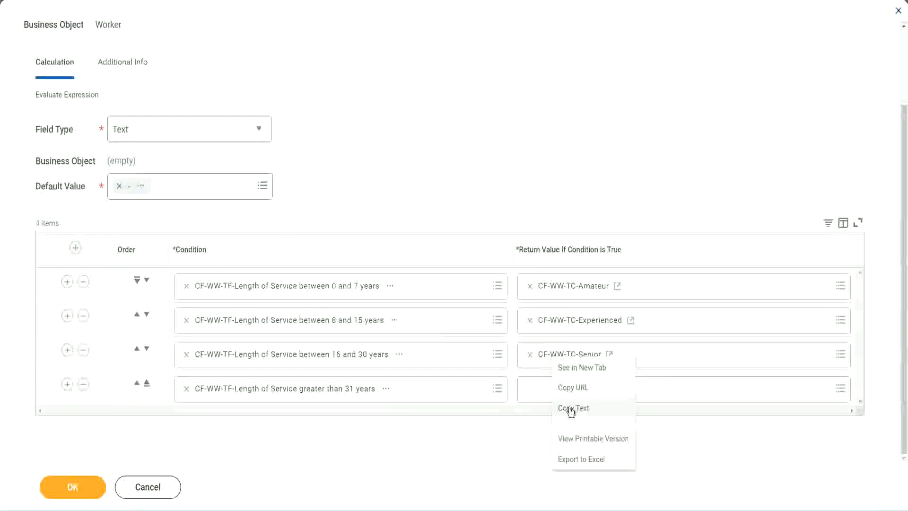
{"action": "left_click", "coordinate": [552, 403]}
- Start a new calculated field for the fourth row's return value, named CF-WW-TC-Legend on the Global business object
{"action": "left_click", "coordinate": [552, 391]}
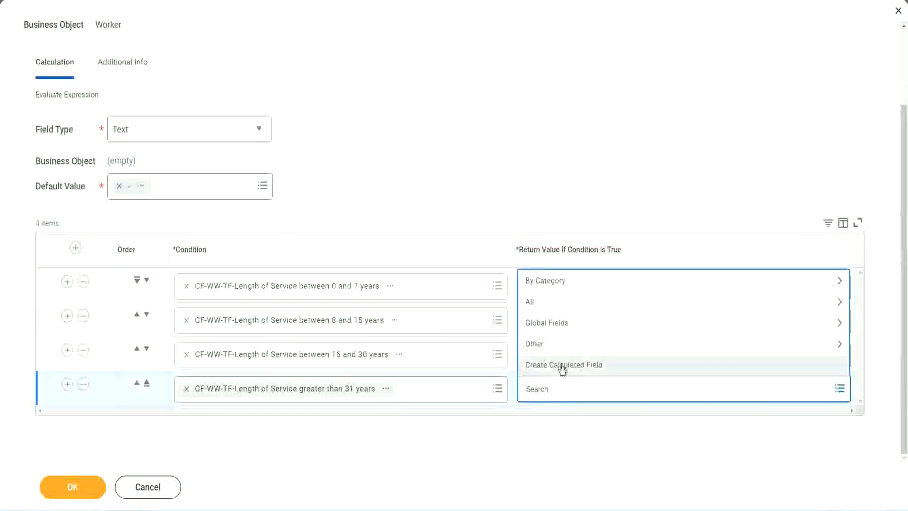
{"action": "left_click", "coordinate": [563, 368]}
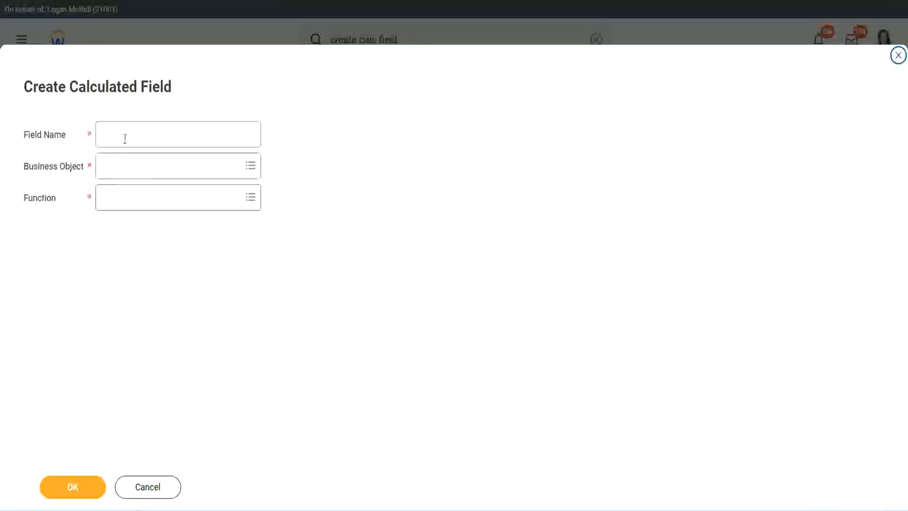
{"action": "left_click", "coordinate": [125, 138]}
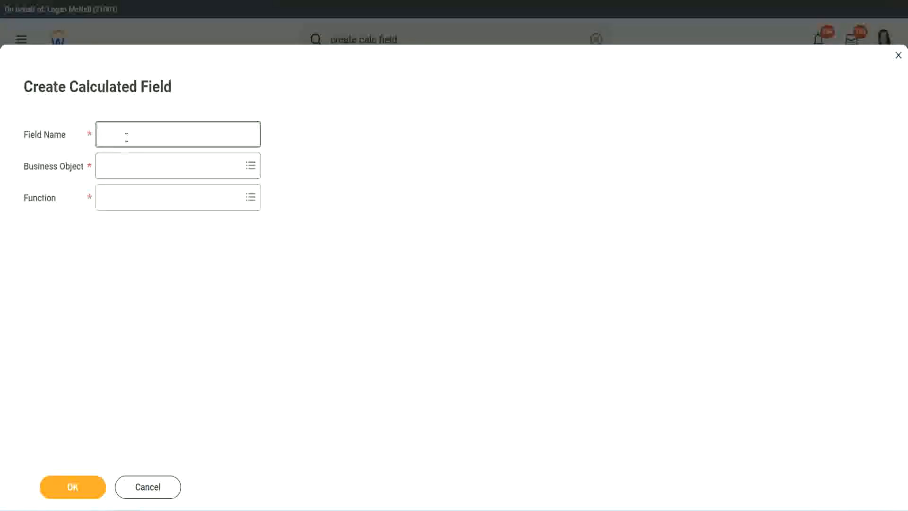
{"action": "key", "text": "ctrl+v"}
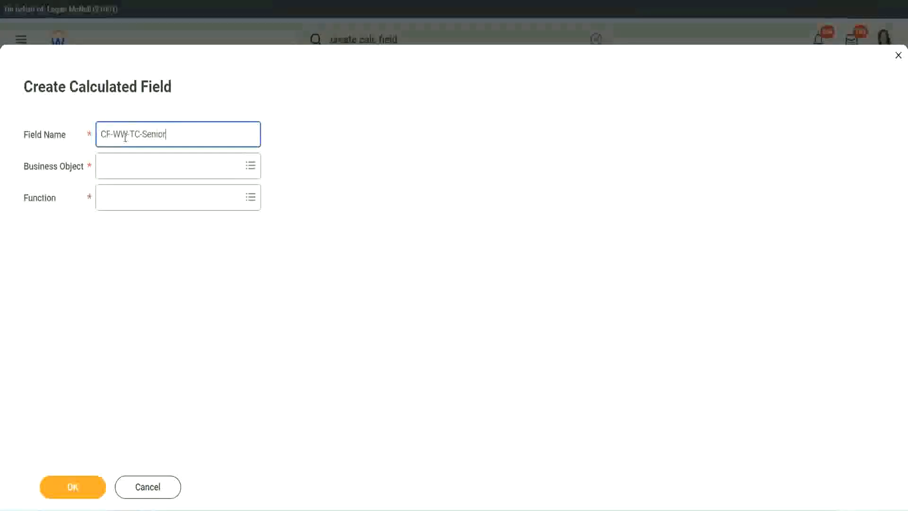
{"action": "double_click", "coordinate": [154, 135]}
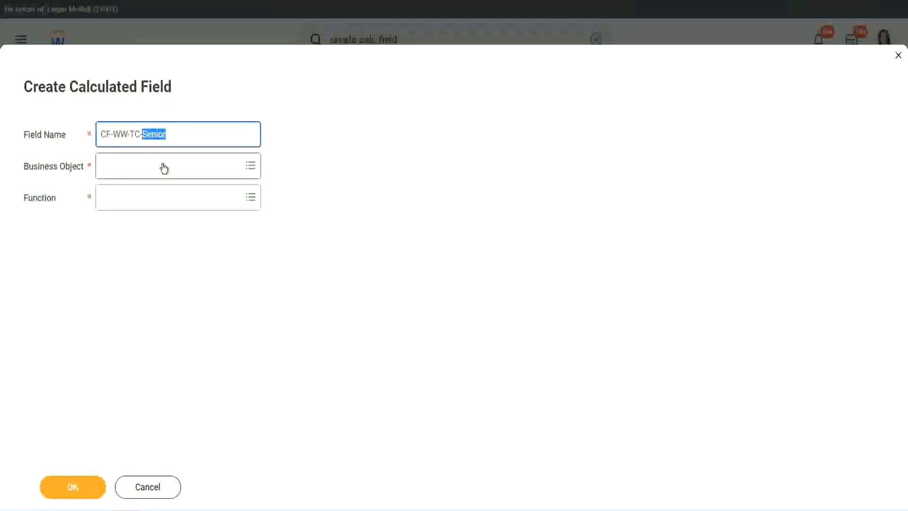
{"action": "type", "text": "Legend"}
{"action": "left_click", "coordinate": [128, 172]}
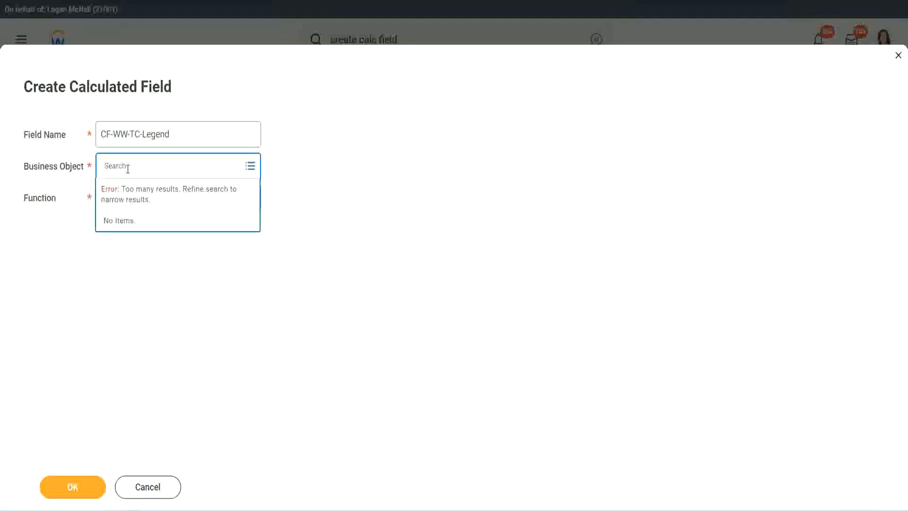
{"action": "type", "text": "Global"}
{"action": "key", "text": "Return"}
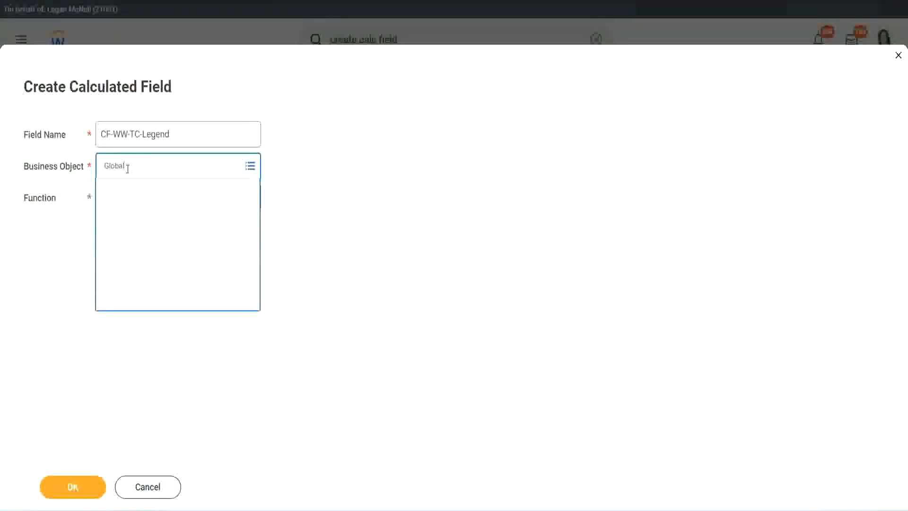
{"action": "left_click", "coordinate": [130, 217]}
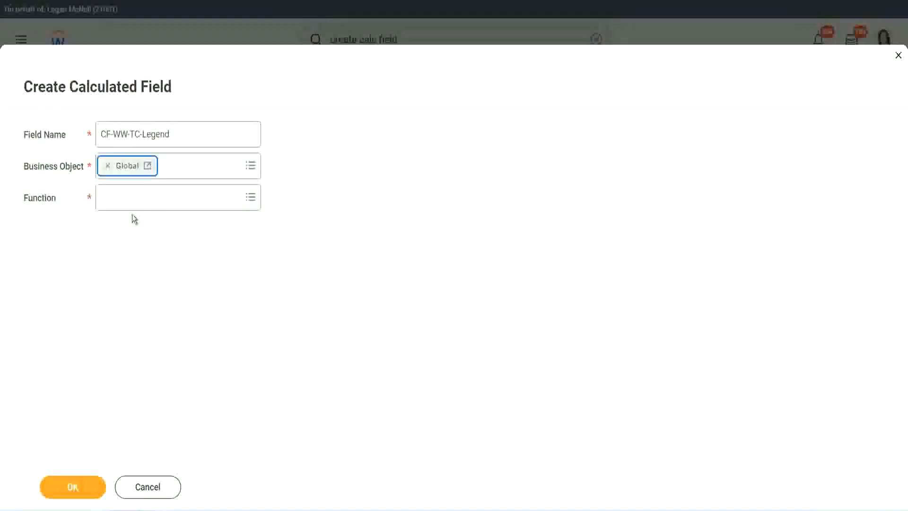
- Choose the Text Constant function, enter Legend as the constant, and save the field
{"action": "left_click", "coordinate": [131, 198]}
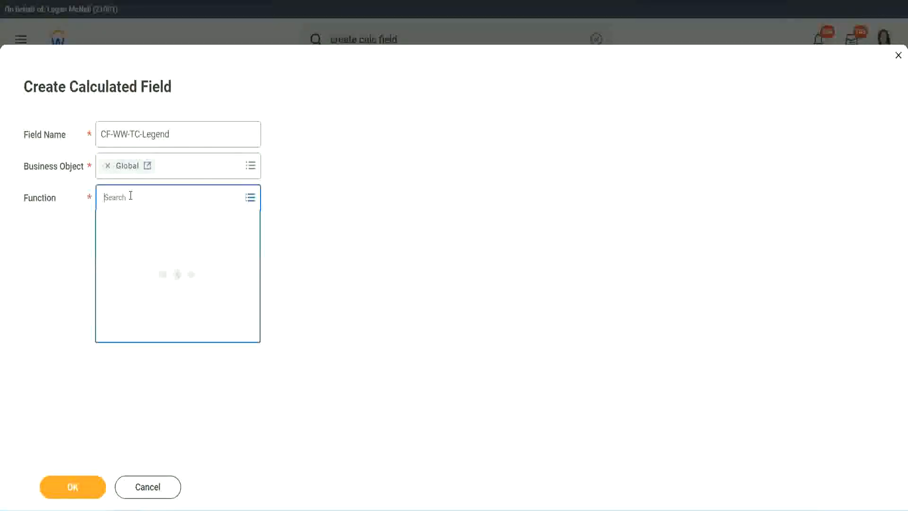
{"action": "type", "text": "tc"}
{"action": "key", "text": "Return"}
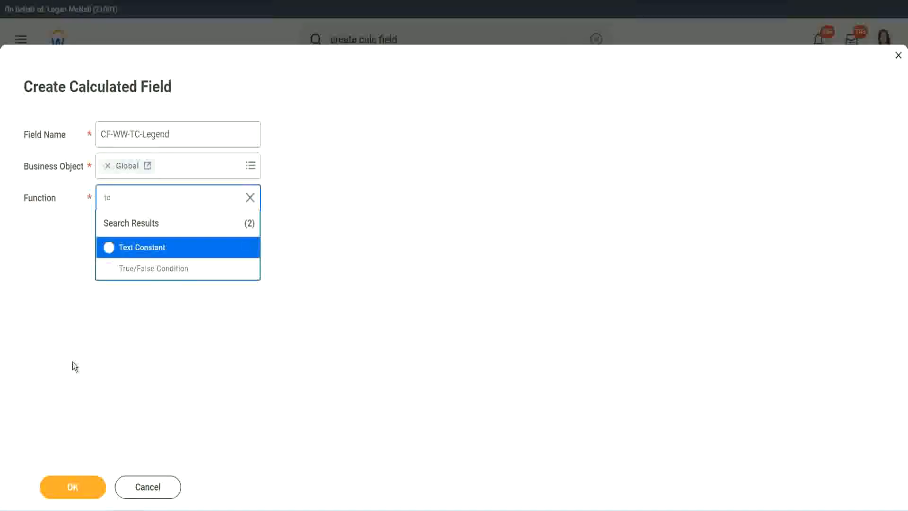
{"action": "left_click", "coordinate": [164, 249]}
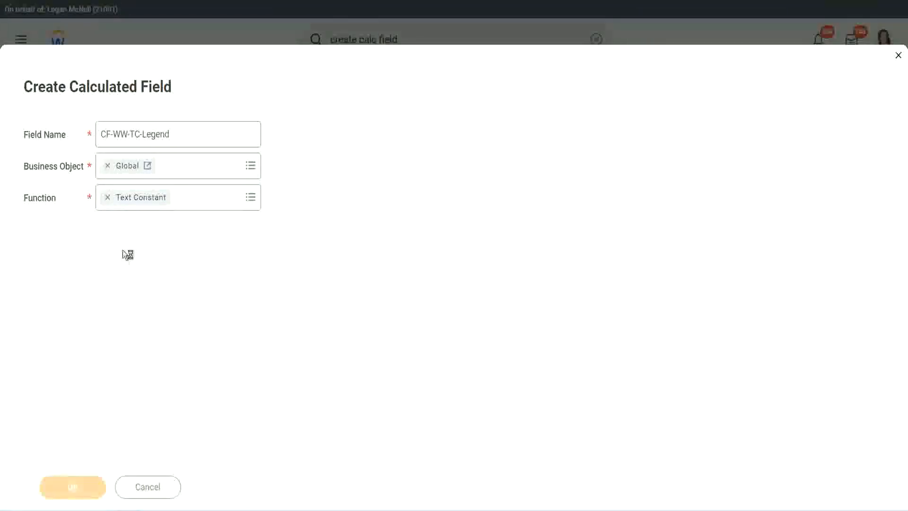
{"action": "left_click", "coordinate": [118, 269]}
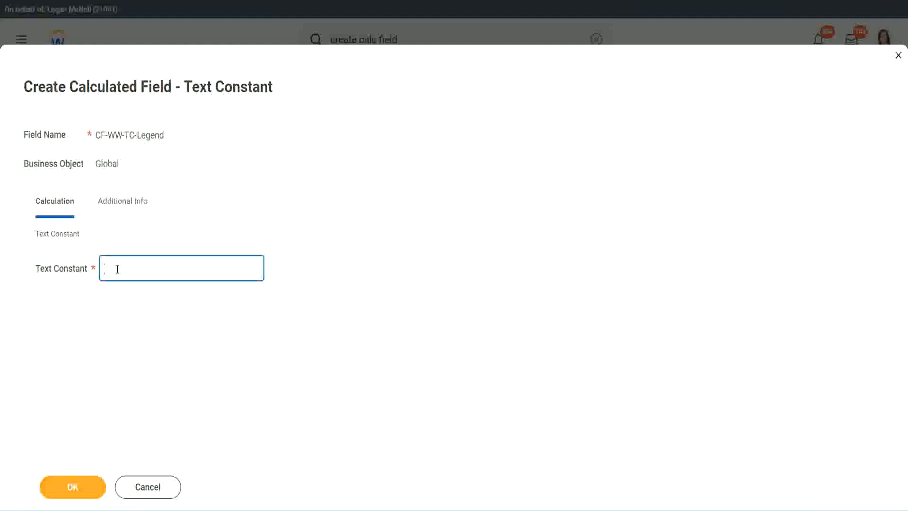
{"action": "type", "text": "Legend"}
{"action": "left_click", "coordinate": [75, 488]}
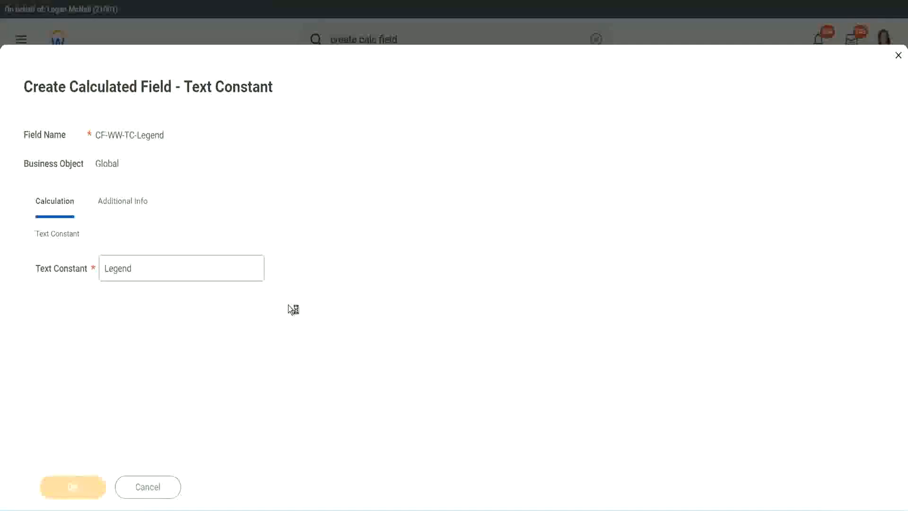
- Save the Evaluate Expression calculated field with all four return values and close the save confirmation
{"action": "scroll", "coordinate": [480, 253], "scroll_direction": "down", "scroll_amount": 3}
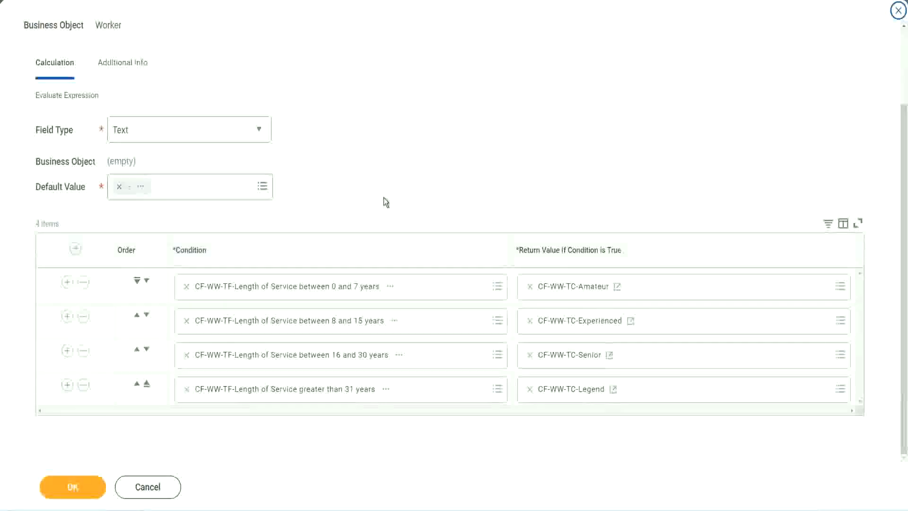
{"action": "scroll", "coordinate": [385, 190], "scroll_direction": "up", "scroll_amount": 2}
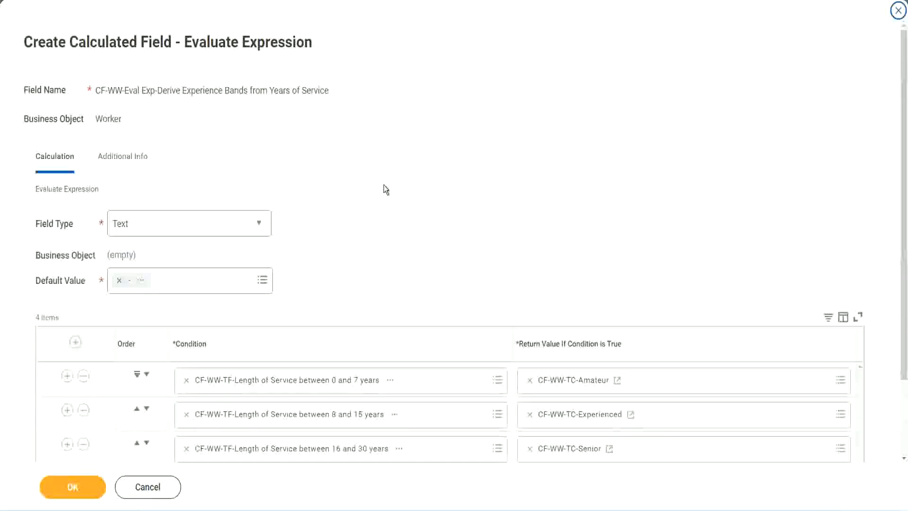
{"action": "scroll", "coordinate": [384, 189], "scroll_direction": "down", "scroll_amount": 2}
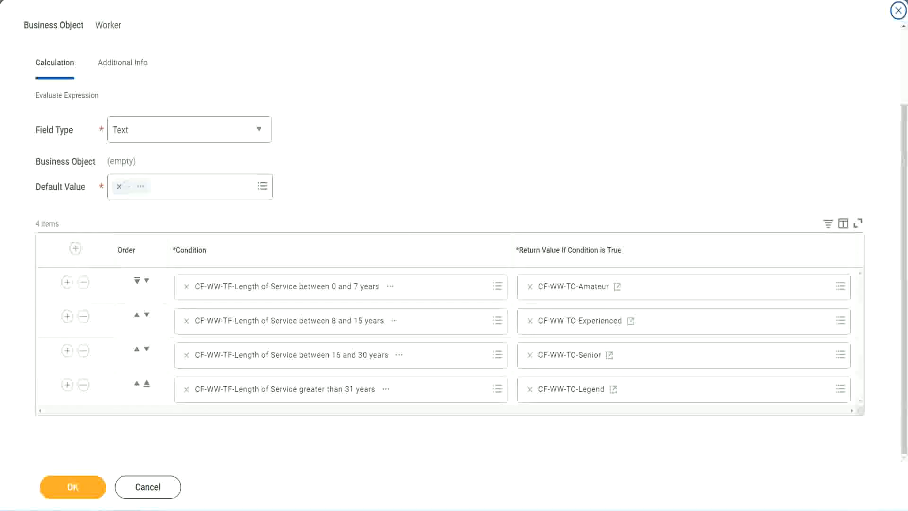
{"action": "left_click_drag", "start_coordinate": [582, 132], "coordinate": [589, 230]}
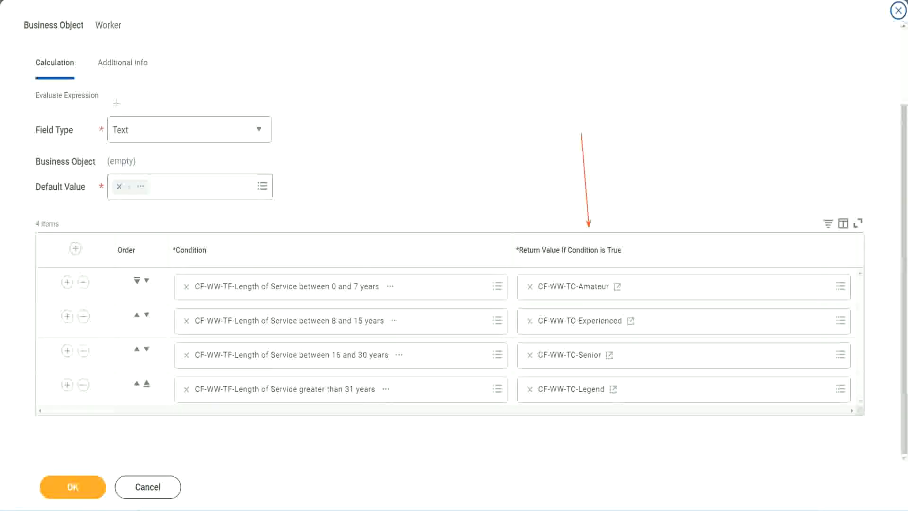
{"action": "left_click_drag", "start_coordinate": [113, 81], "coordinate": [118, 114]}
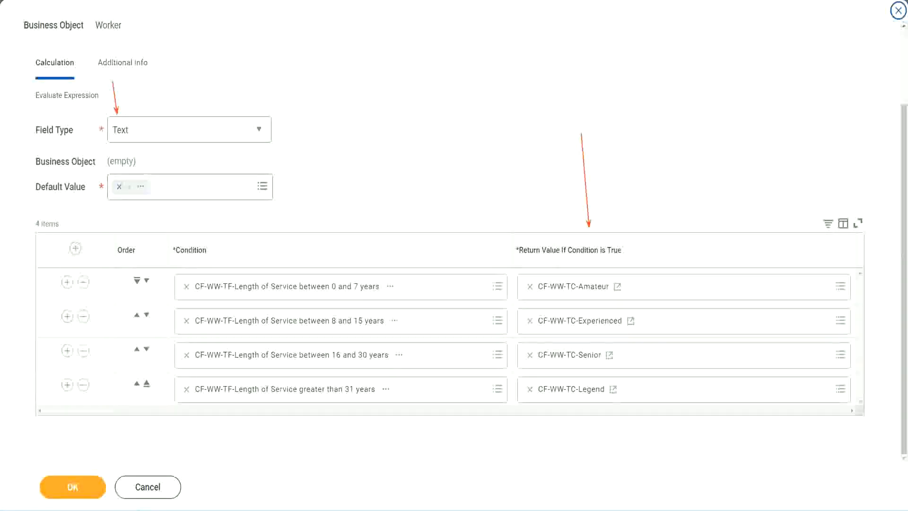
{"action": "left_click", "coordinate": [79, 486]}
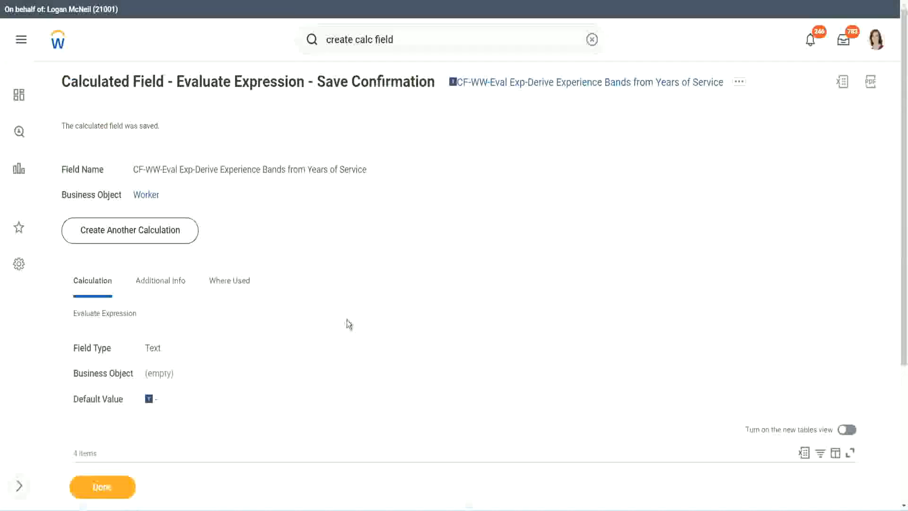
{"action": "scroll", "coordinate": [347, 319], "scroll_direction": "down", "scroll_amount": 4}
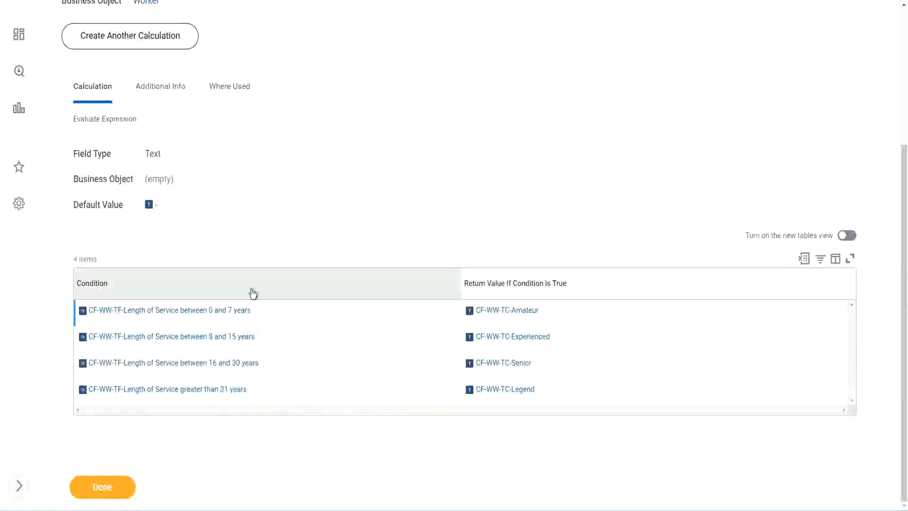
{"action": "scroll", "coordinate": [251, 292], "scroll_direction": "up", "scroll_amount": 4}
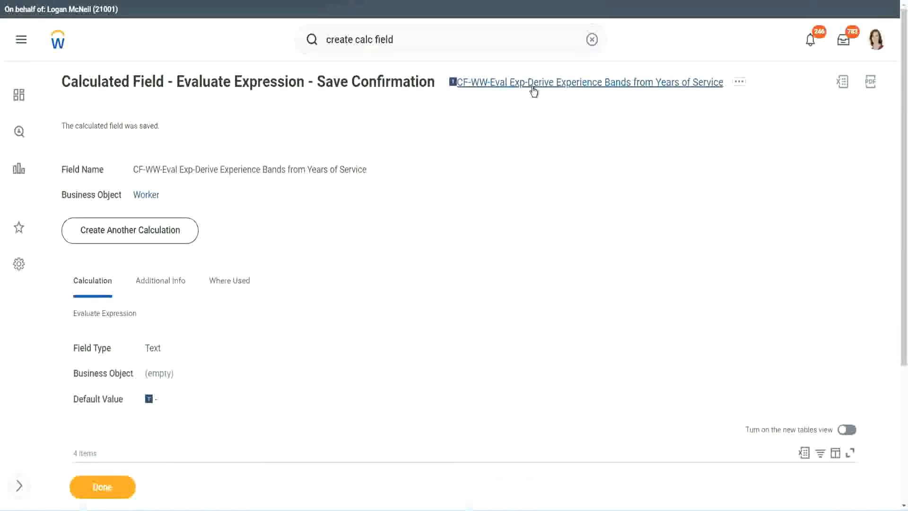
{"action": "left_click", "coordinate": [557, 144]}
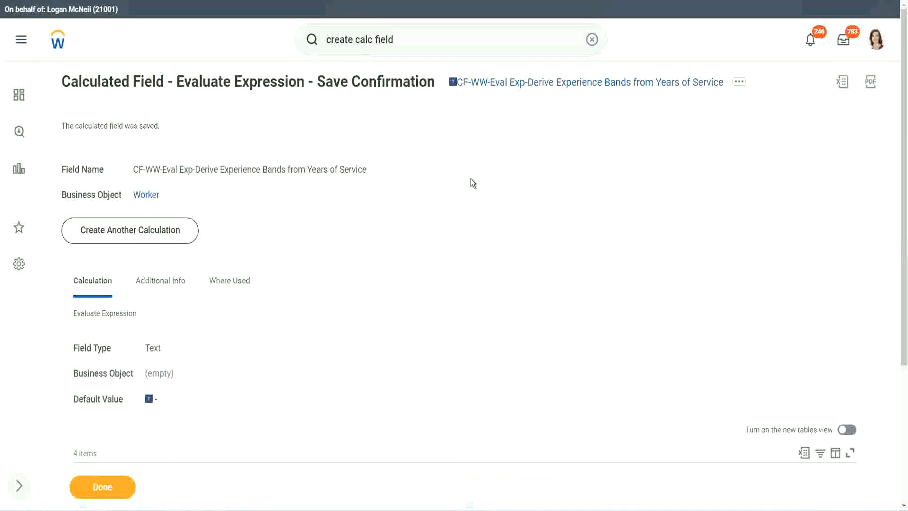
{"action": "left_click", "coordinate": [101, 487]}
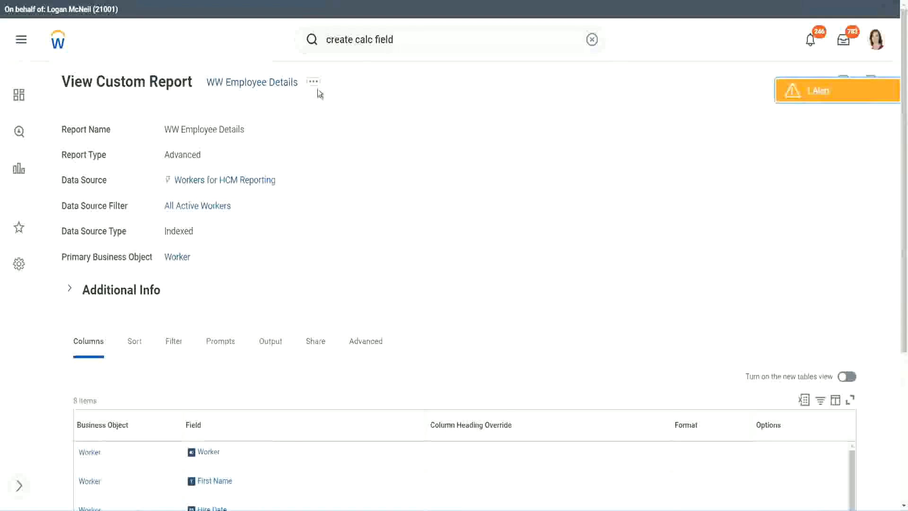
- Edit the WW Employee Details custom report and add a new column row after the last column
{"action": "left_click", "coordinate": [315, 86]}
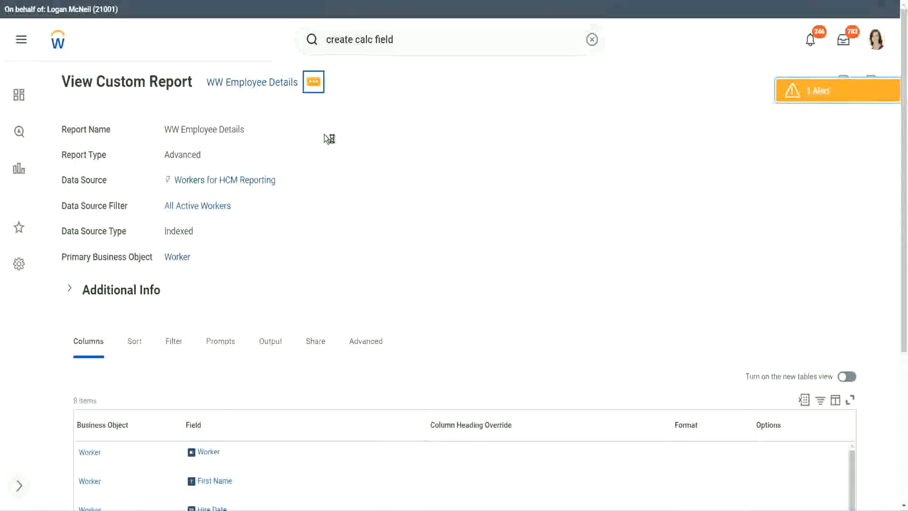
{"action": "mouse_move", "coordinate": [374, 135]}
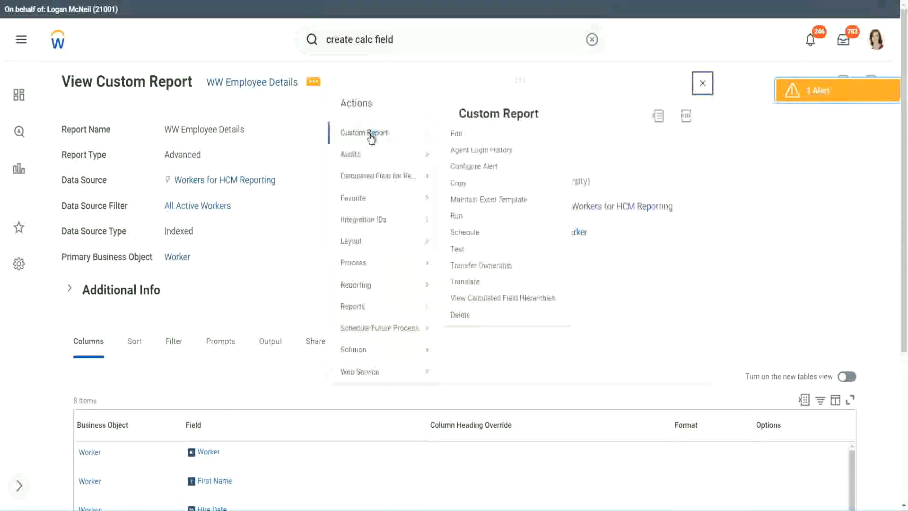
{"action": "left_click", "coordinate": [462, 137]}
{"action": "scroll", "coordinate": [331, 204], "scroll_direction": "down", "scroll_amount": 5}
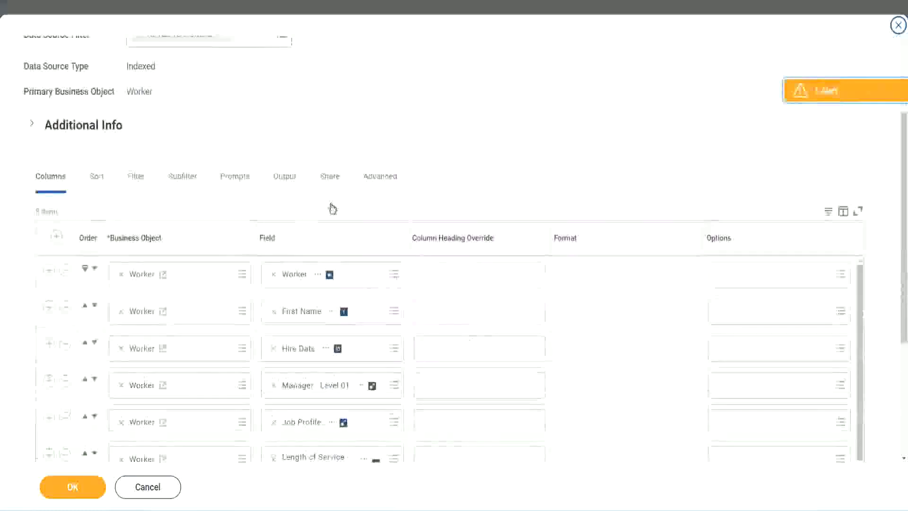
{"action": "scroll", "coordinate": [333, 209], "scroll_direction": "down", "scroll_amount": 3}
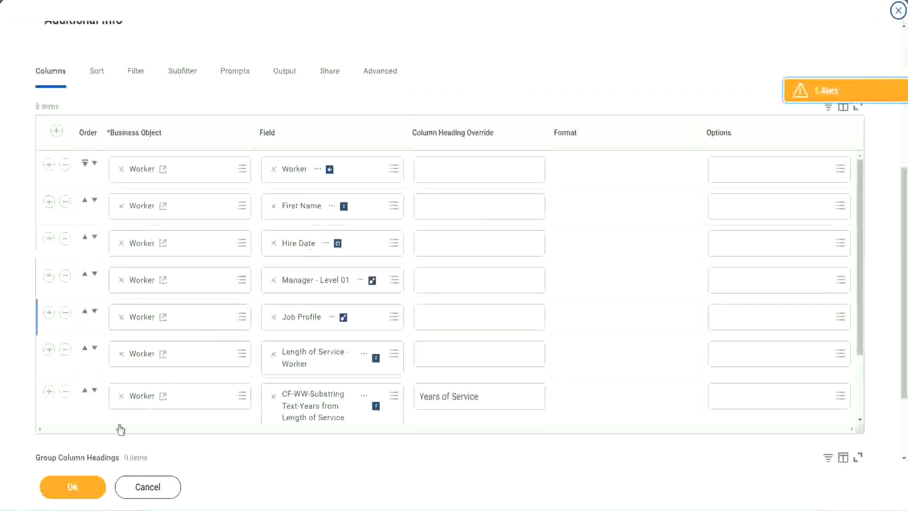
{"action": "left_click", "coordinate": [49, 392]}
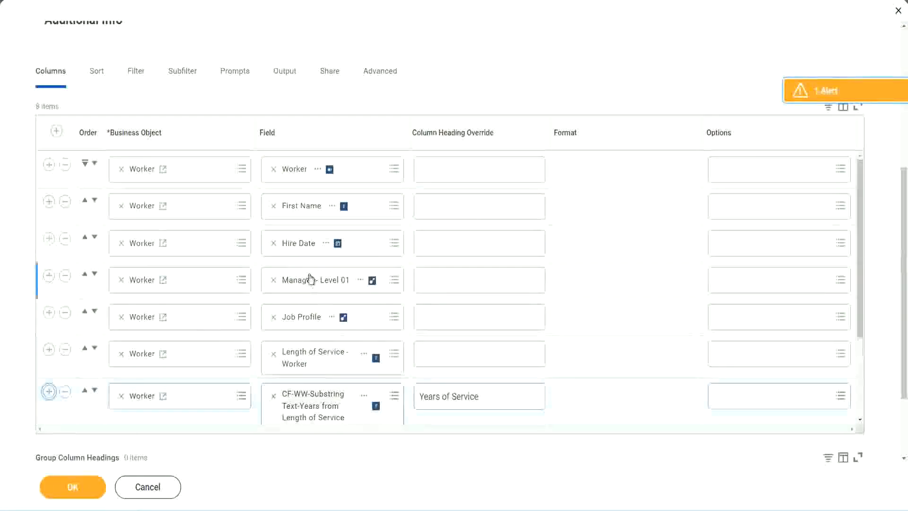
- Set the new column's field to CF-WW-Eval Exp-Derive Experience Bands from Years of Service, head it Experience Bands, and save the report
{"action": "scroll", "coordinate": [477, 311], "scroll_direction": "down", "scroll_amount": 3}
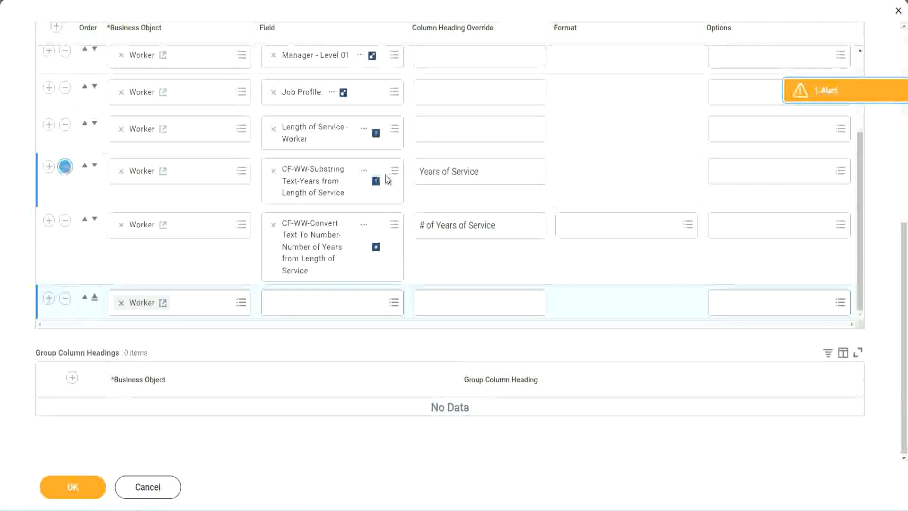
{"action": "key", "text": "Return"}
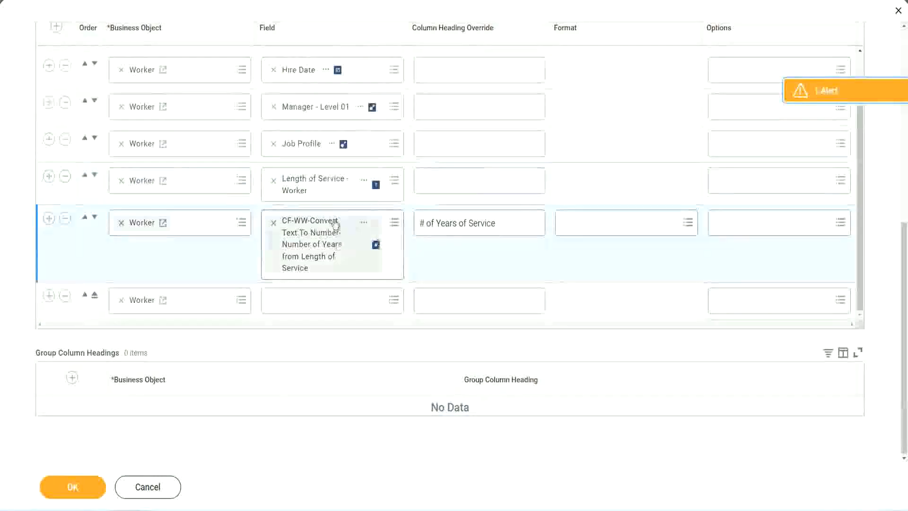
{"action": "left_click", "coordinate": [297, 299]}
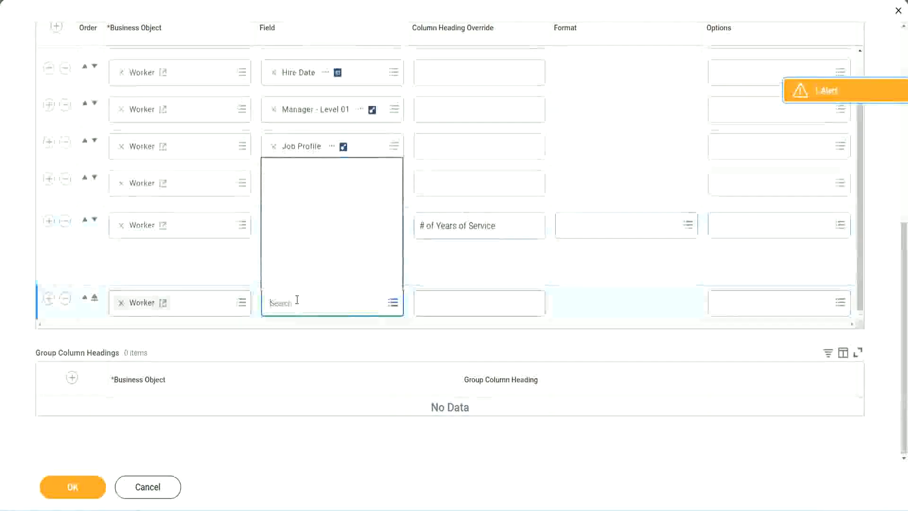
{"action": "key", "text": "ctrl+v"}
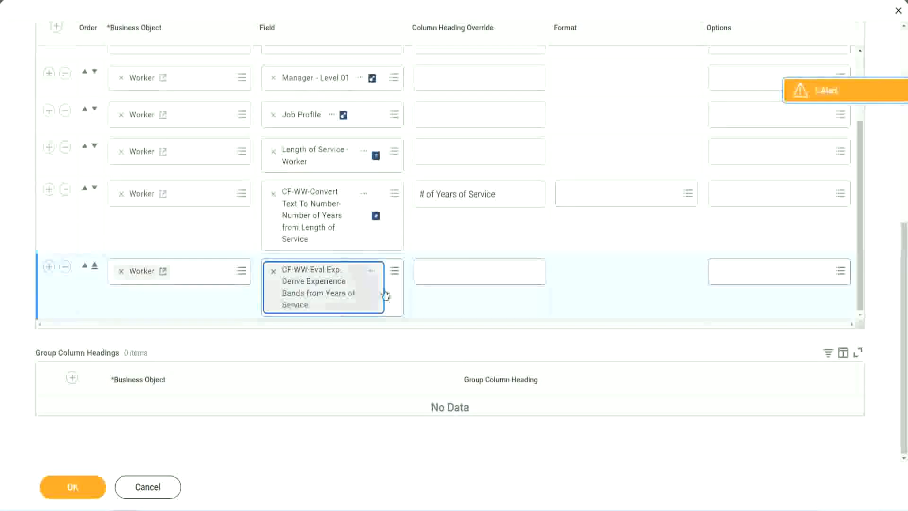
{"action": "left_click", "coordinate": [463, 272]}
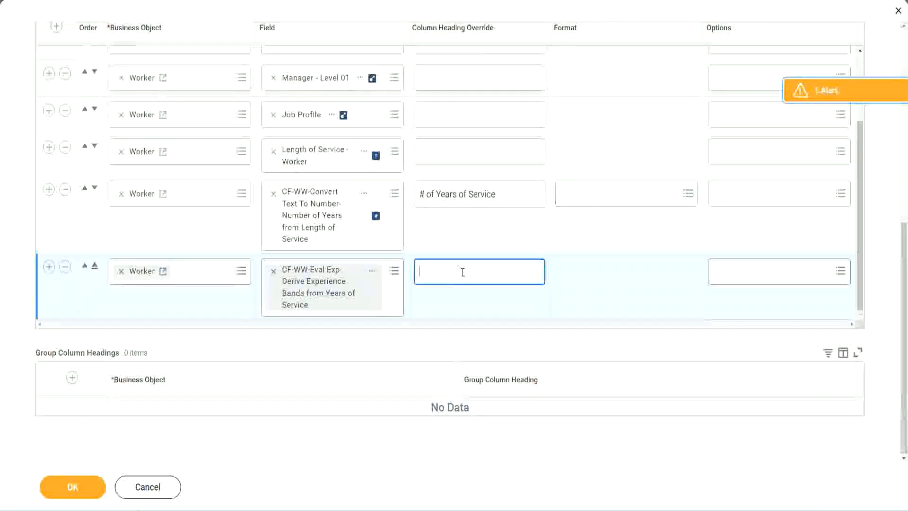
{"action": "type", "text": "Expe"}
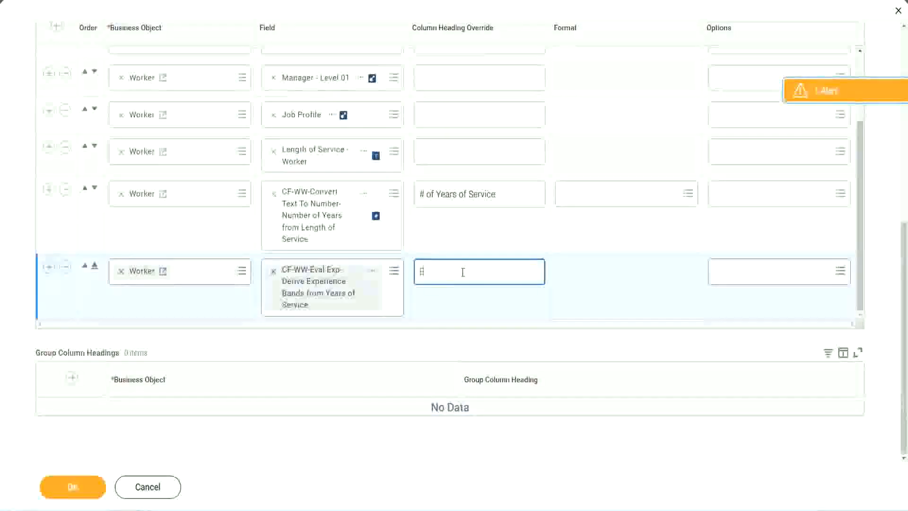
{"action": "type", "text": "rience Bands"}
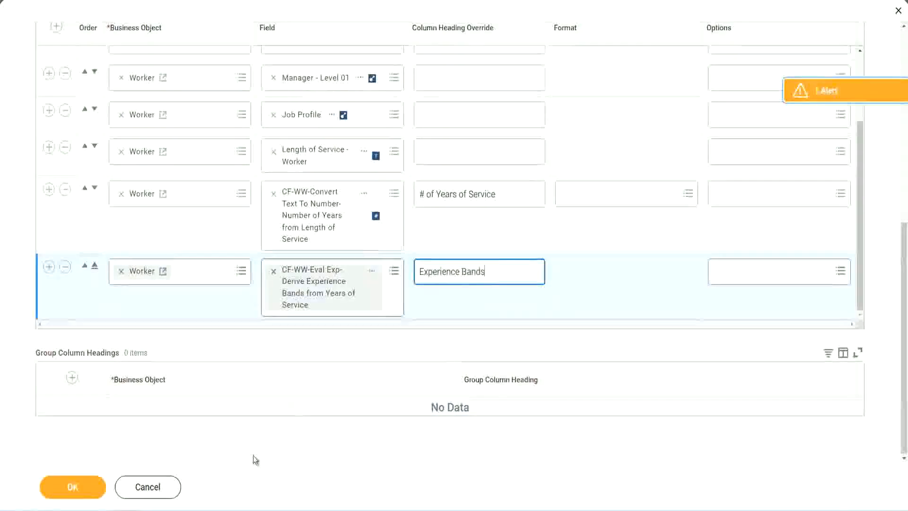
{"action": "left_click", "coordinate": [87, 488]}
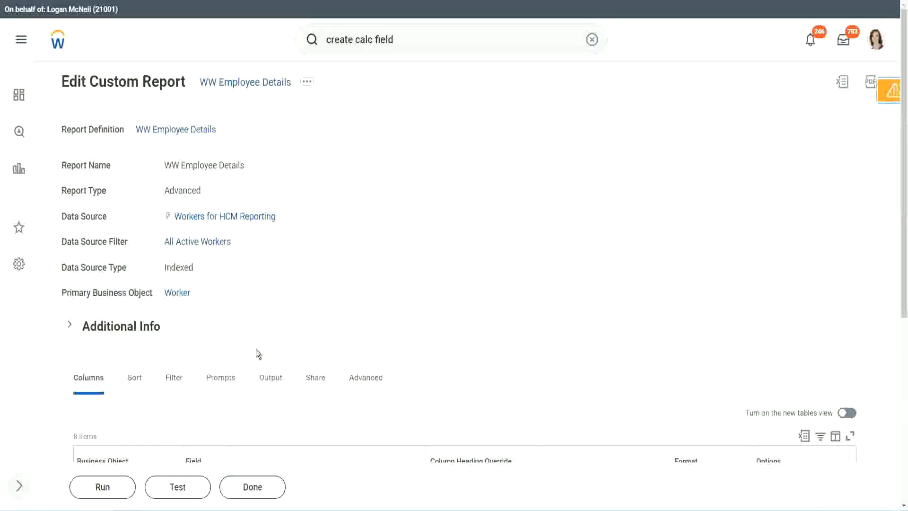
- Run the WW Employee Details report without prompt values and view the results
{"action": "scroll", "coordinate": [284, 323], "scroll_direction": "down", "scroll_amount": 4}
{"action": "left_click", "coordinate": [105, 487]}
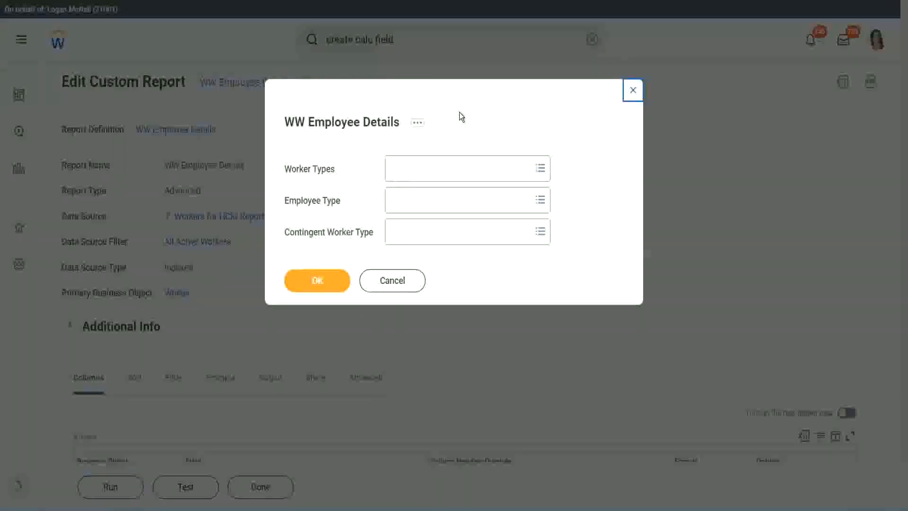
{"action": "left_click", "coordinate": [316, 279]}
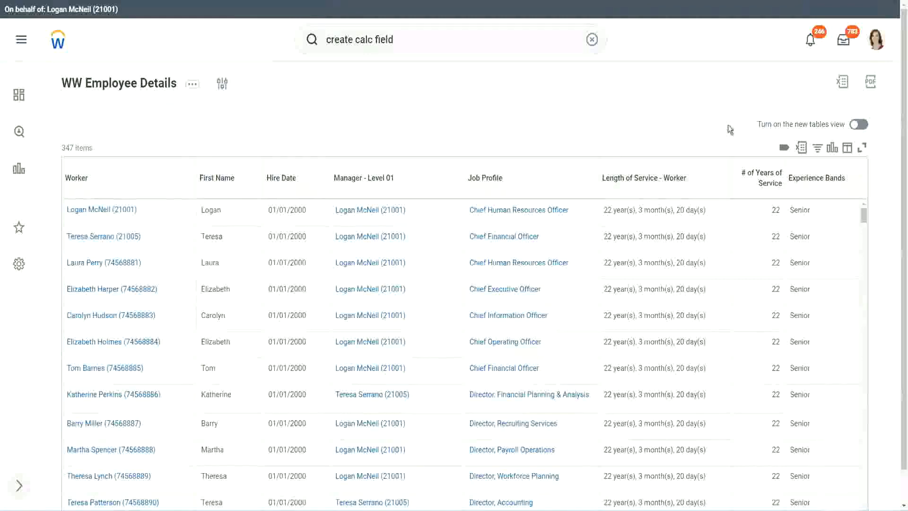
{"action": "scroll", "coordinate": [757, 156], "scroll_direction": "down", "scroll_amount": 1}
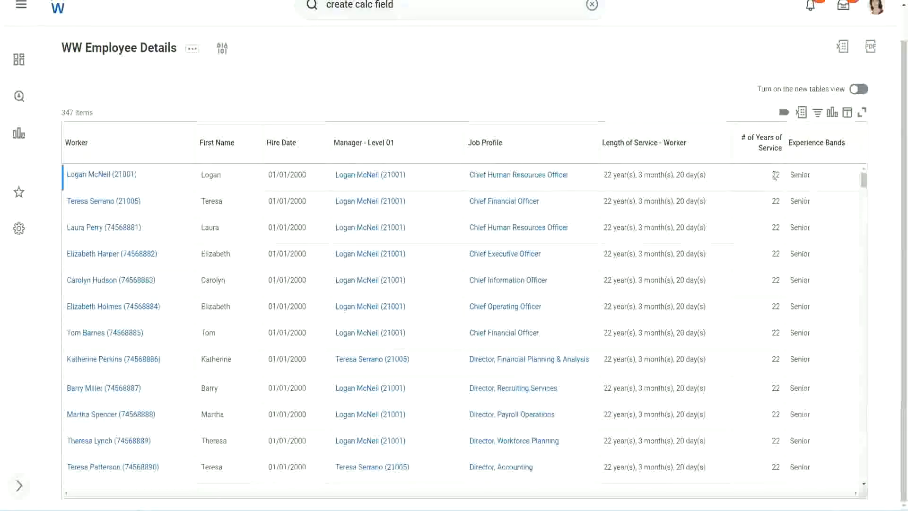
{"action": "double_click", "coordinate": [776, 175]}
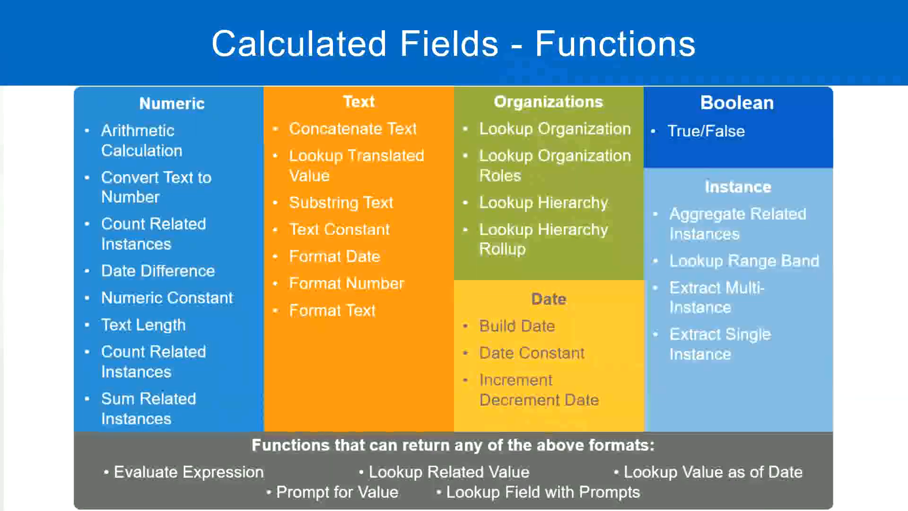
- Switch to Notepad++ and review the years-of-service ranges for each experience band in the notes
{"action": "key", "text": "alt+Tab"}
{"action": "left_click", "coordinate": [233, 163]}
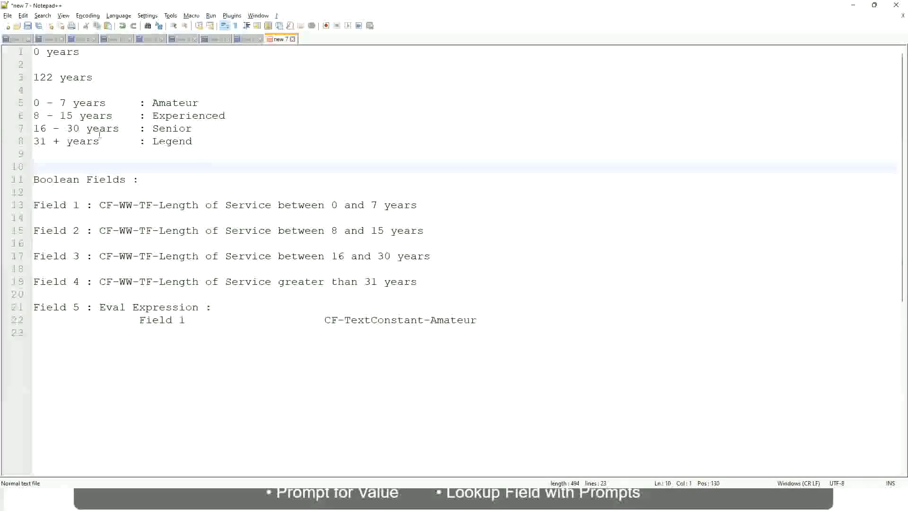
{"action": "left_click", "coordinate": [162, 126]}
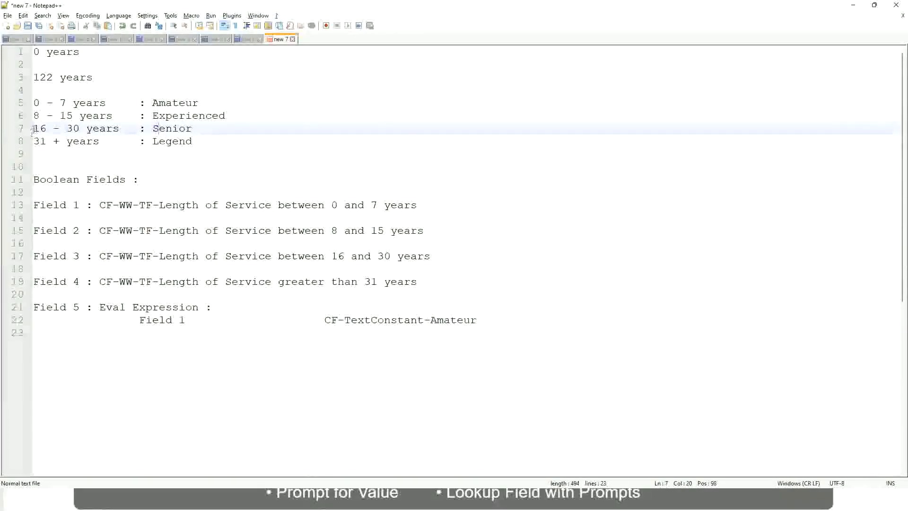
{"action": "left_click_drag", "start_coordinate": [32, 129], "coordinate": [86, 129]}
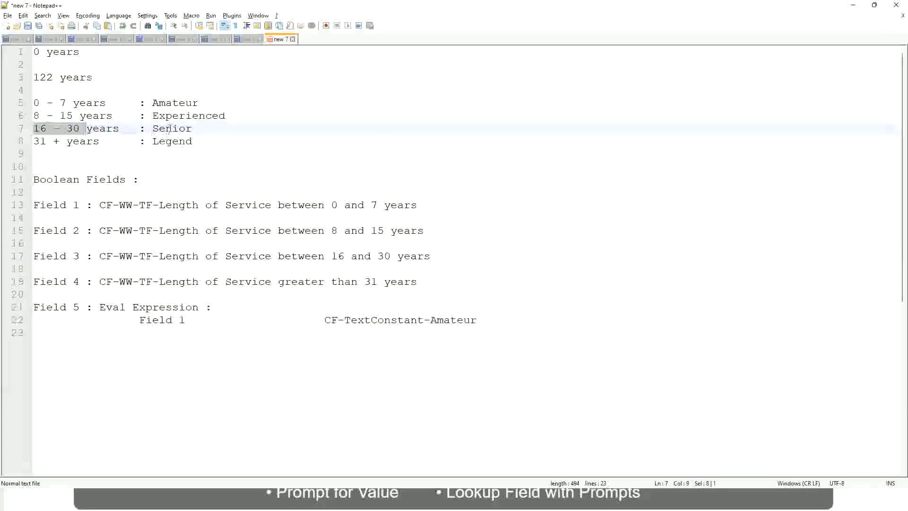
{"action": "double_click", "coordinate": [169, 129]}
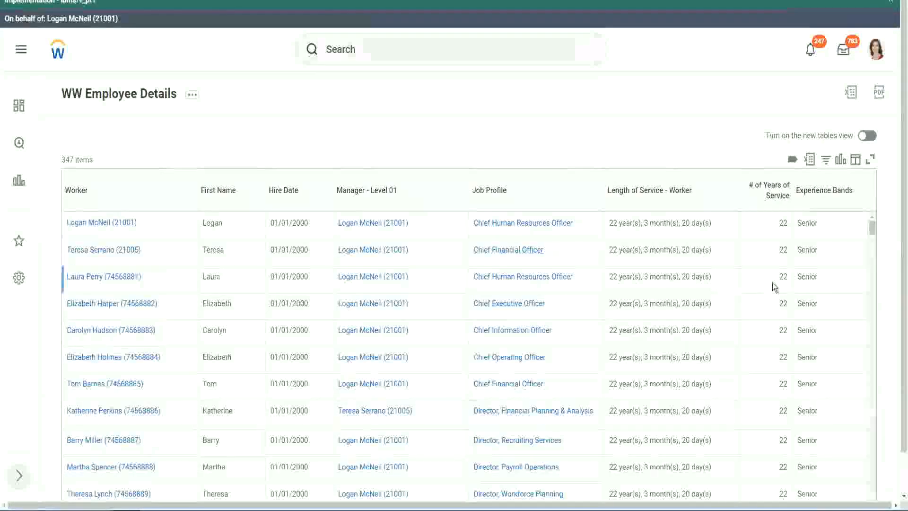
- Scroll through the report results to examine the Experience Bands column values
{"action": "scroll", "coordinate": [776, 285], "scroll_direction": "down", "scroll_amount": 2}
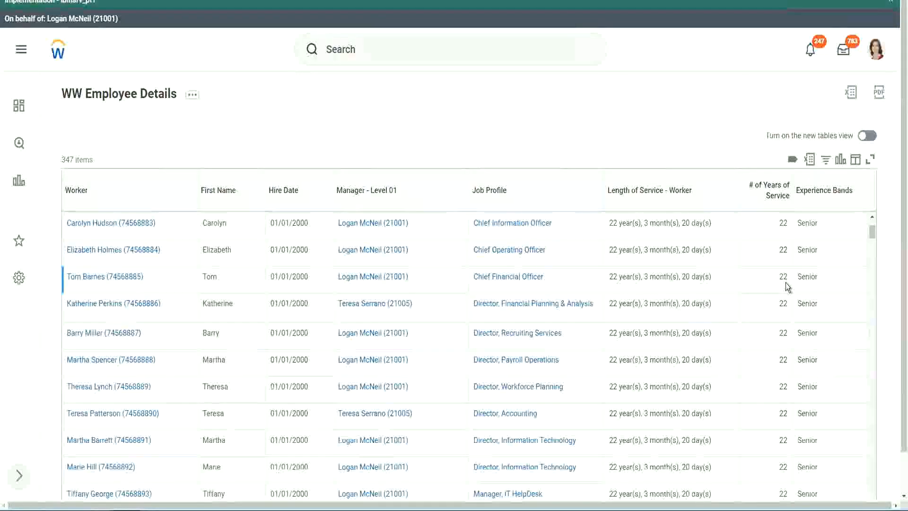
{"action": "scroll", "coordinate": [786, 293], "scroll_direction": "down", "scroll_amount": 5}
{"action": "scroll", "coordinate": [792, 313], "scroll_direction": "down", "scroll_amount": 5}
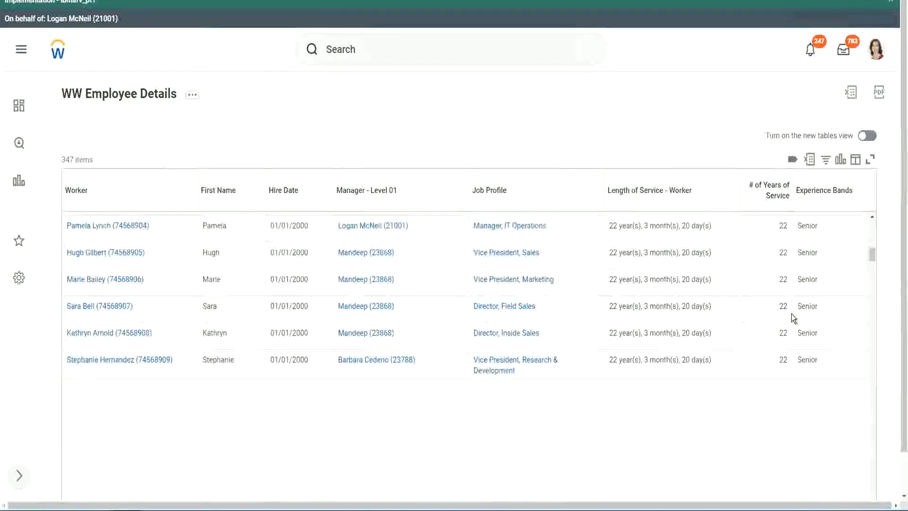
{"action": "scroll", "coordinate": [791, 314], "scroll_direction": "down", "scroll_amount": 2}
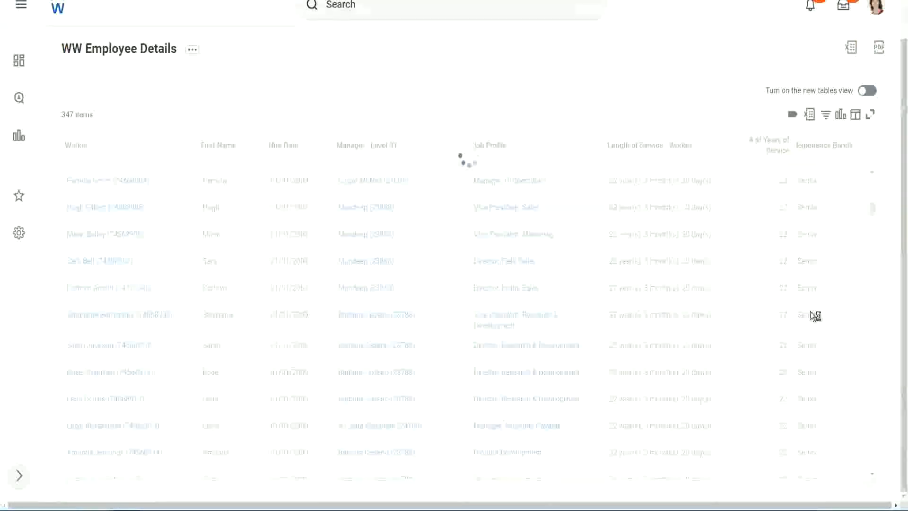
{"action": "scroll", "coordinate": [842, 268], "scroll_direction": "down", "scroll_amount": 5}
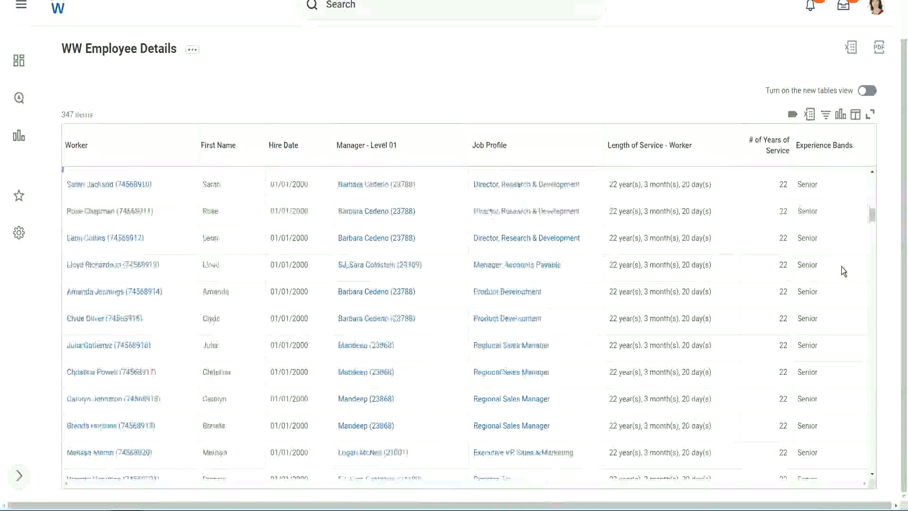
{"action": "scroll", "coordinate": [843, 271], "scroll_direction": "down", "scroll_amount": 3}
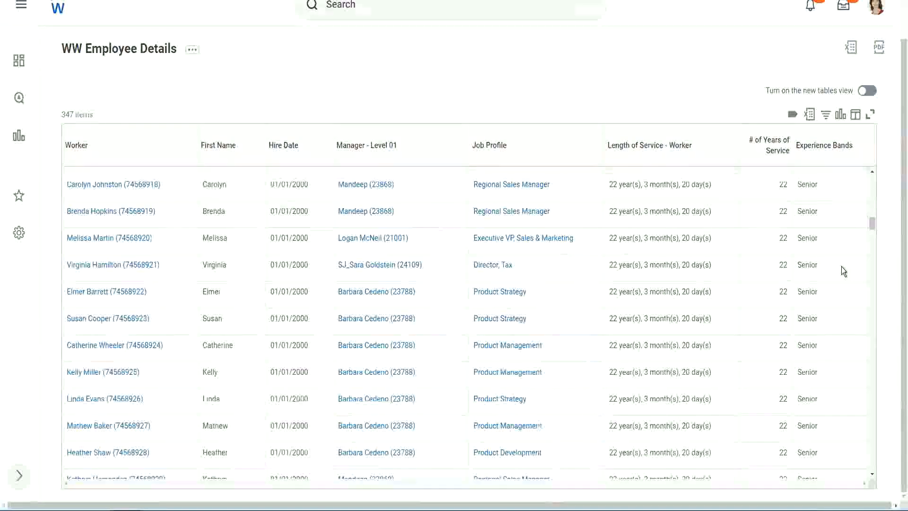
{"action": "scroll", "coordinate": [843, 268], "scroll_direction": "down", "scroll_amount": 8}
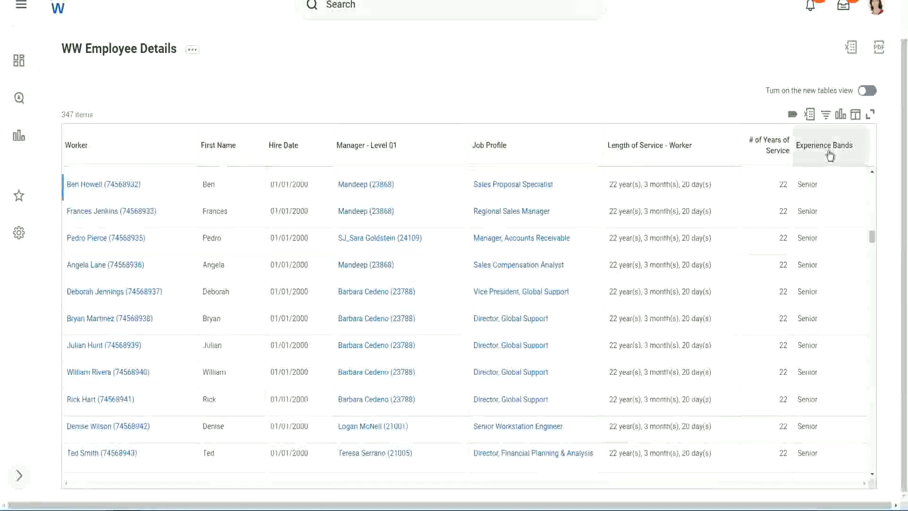
- Filter the Experience Bands column for values containing Amateur
{"action": "left_click", "coordinate": [830, 155]}
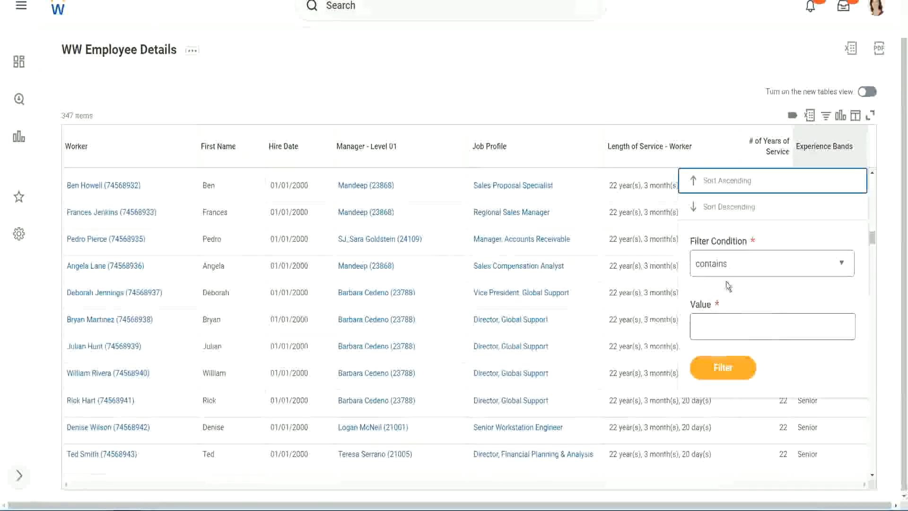
{"action": "left_click", "coordinate": [720, 318]}
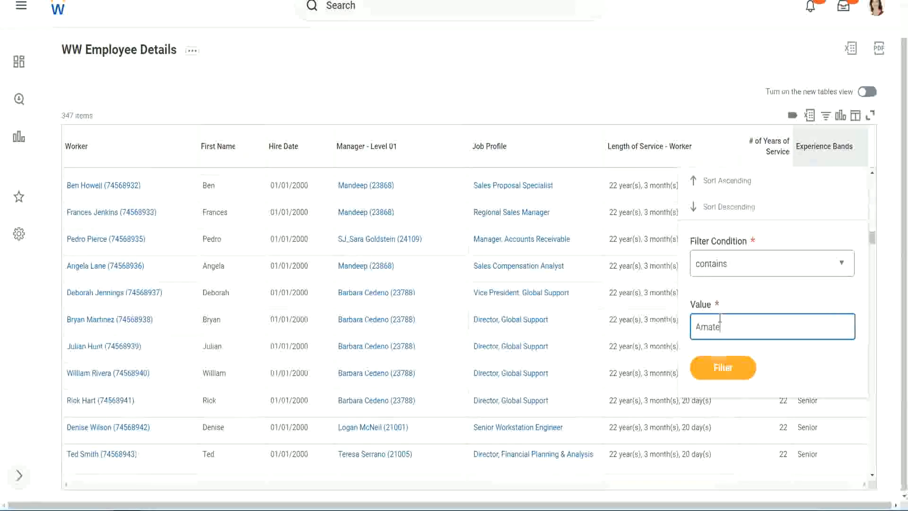
{"action": "type", "text": "Amateur"}
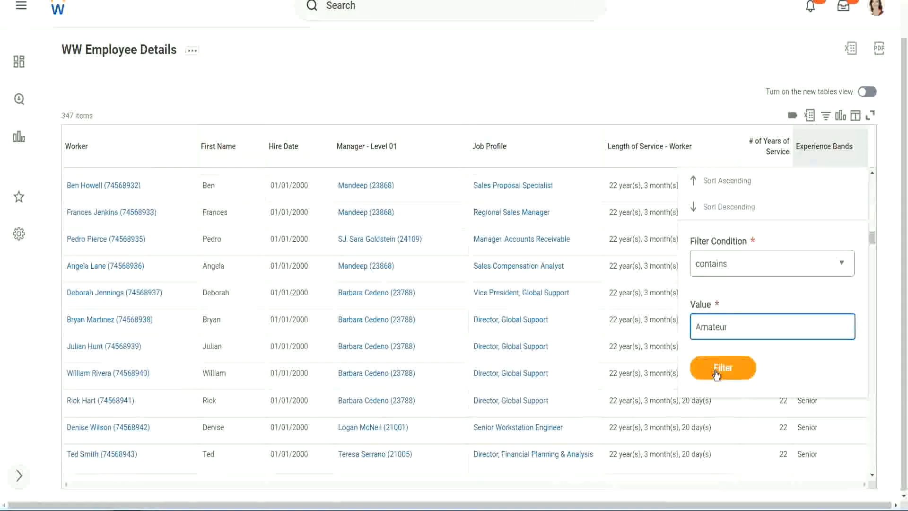
{"action": "left_click", "coordinate": [716, 371]}
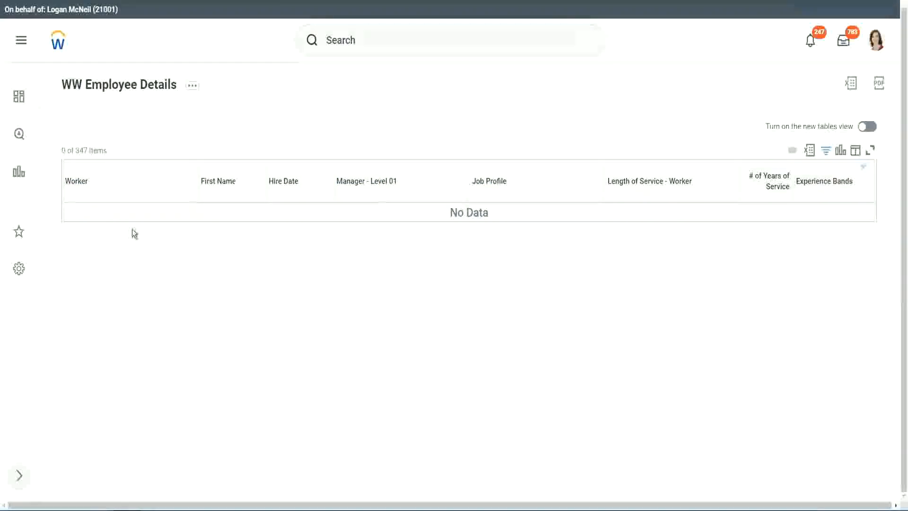
- Change the Experience Bands column filter value to Legend
{"action": "left_click", "coordinate": [823, 182]}
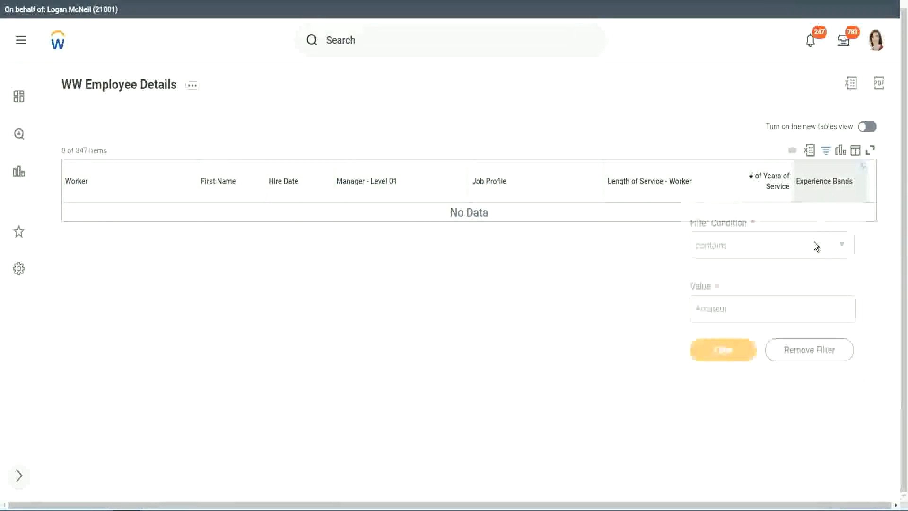
{"action": "left_click", "coordinate": [732, 306]}
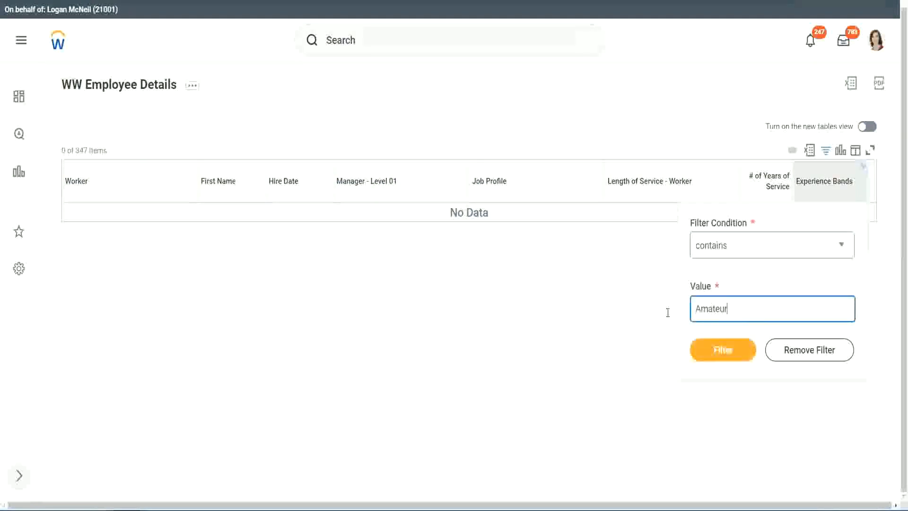
{"action": "left_click_drag", "start_coordinate": [668, 312], "coordinate": [649, 313]}
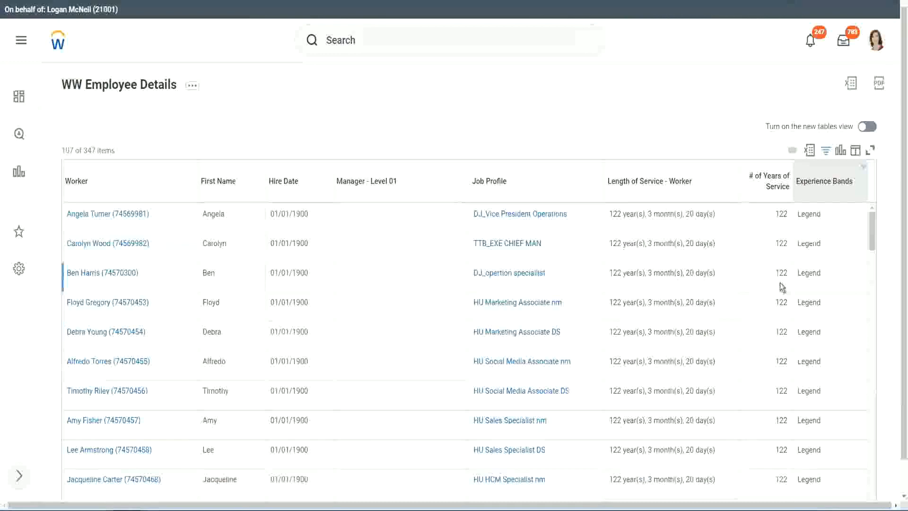
- Scroll through the filtered Legend workers to check their years of service
{"action": "scroll", "coordinate": [781, 286], "scroll_direction": "down", "scroll_amount": 20}
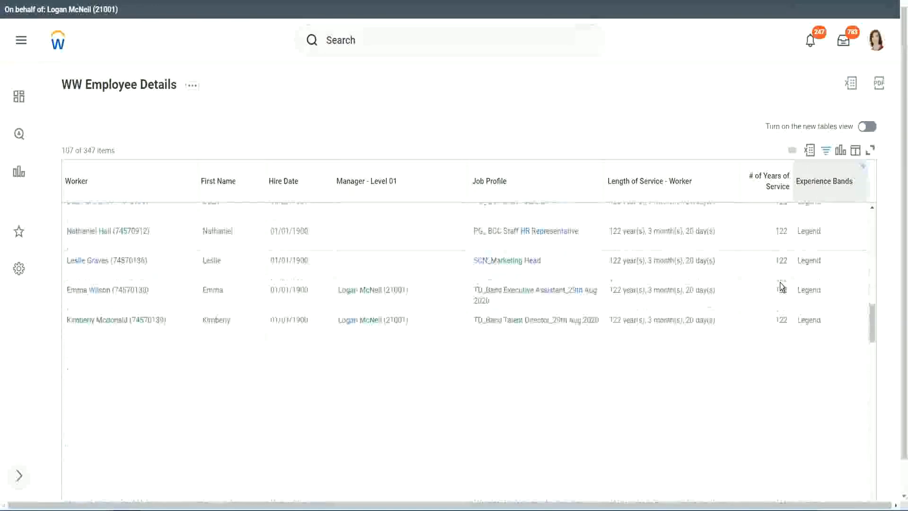
{"action": "scroll", "coordinate": [779, 284], "scroll_direction": "down", "scroll_amount": 2}
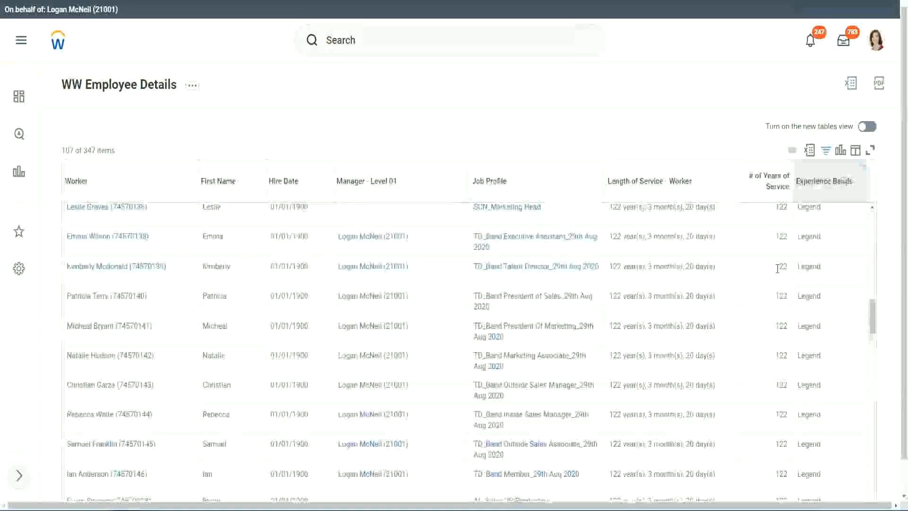
{"action": "scroll", "coordinate": [778, 271], "scroll_direction": "down", "scroll_amount": 15}
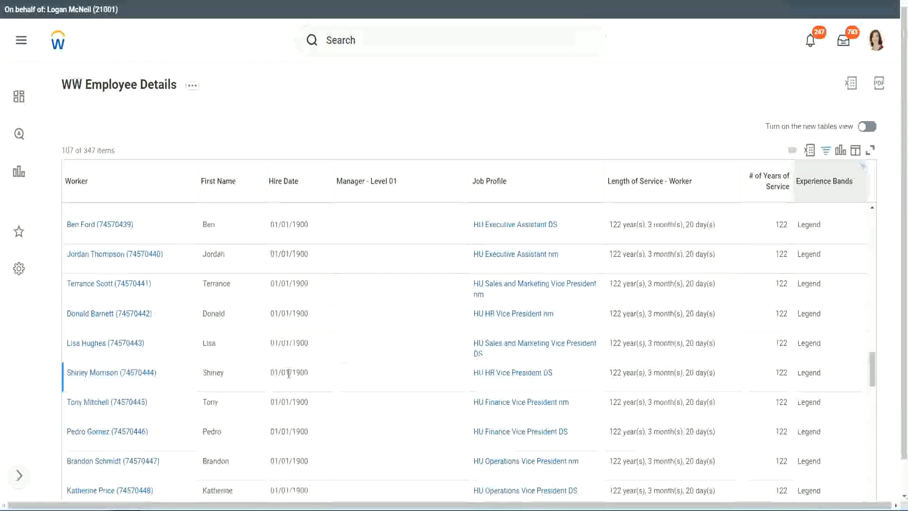
{"action": "double_click", "coordinate": [293, 371]}
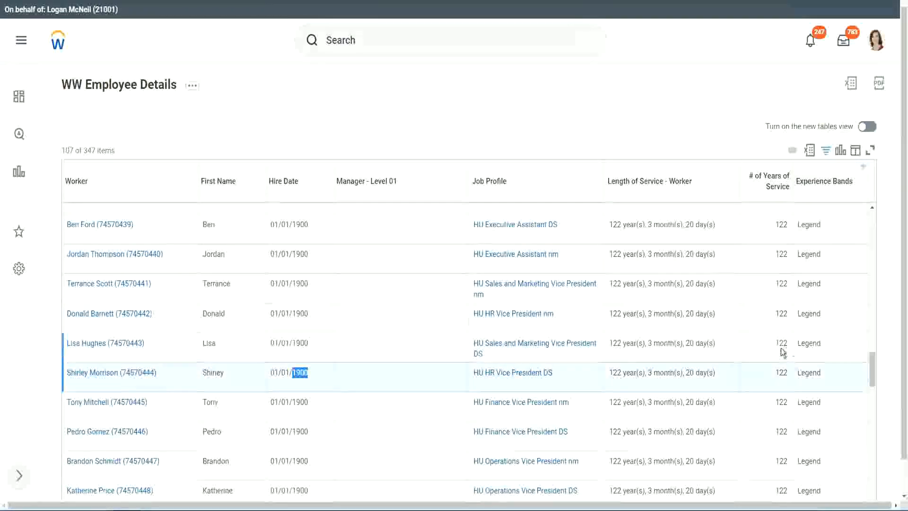
{"action": "scroll", "coordinate": [775, 353], "scroll_direction": "down", "scroll_amount": 2}
{"action": "scroll", "coordinate": [771, 352], "scroll_direction": "down", "scroll_amount": 5}
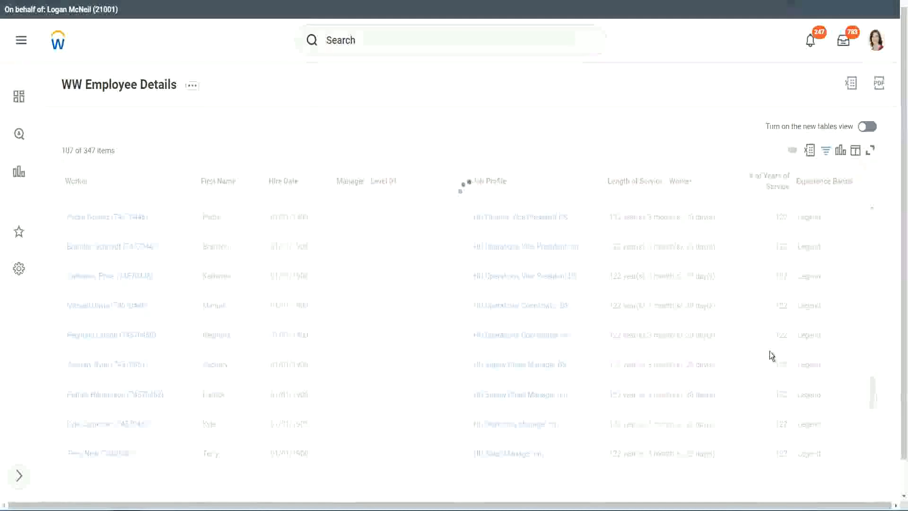
{"action": "scroll", "coordinate": [770, 351], "scroll_direction": "down", "scroll_amount": 3}
{"action": "scroll", "coordinate": [770, 351], "scroll_direction": "down", "scroll_amount": 10}
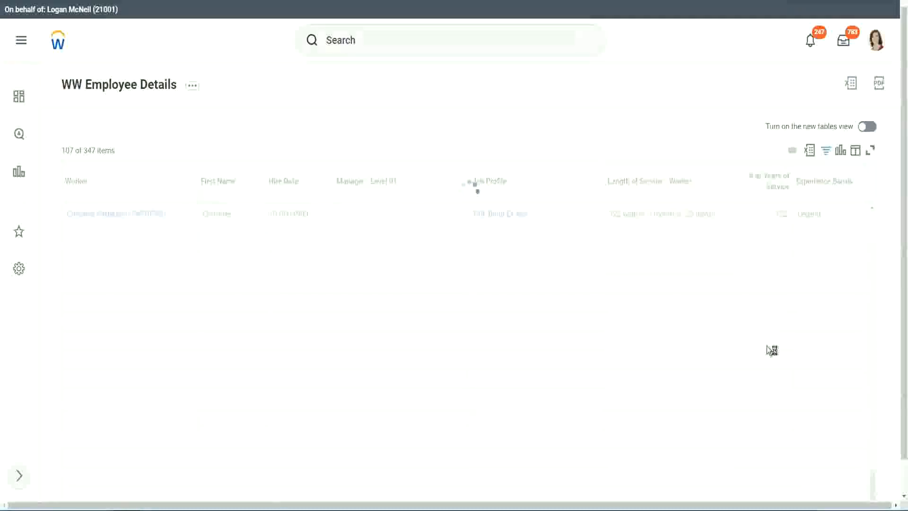
- Change the Experience Bands column filter value to Experienced
{"action": "scroll", "coordinate": [758, 312], "scroll_direction": "down", "scroll_amount": 5}
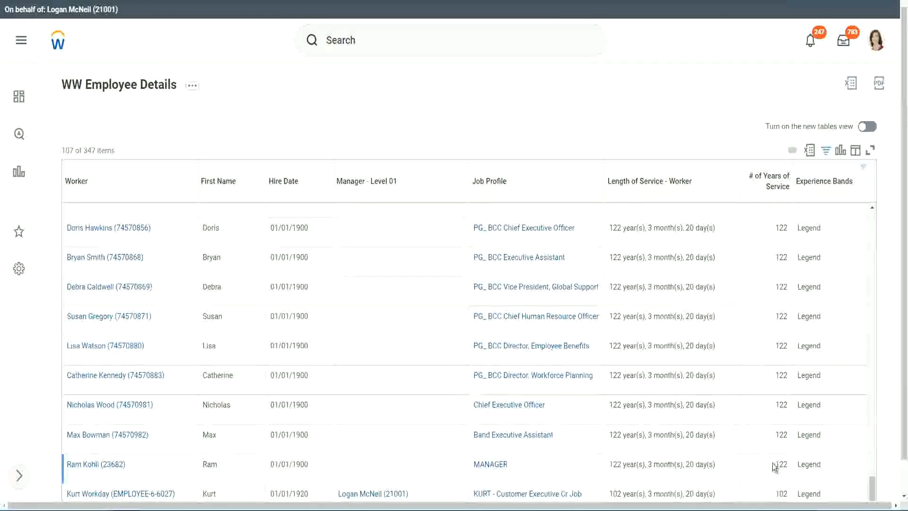
{"action": "double_click", "coordinate": [781, 492]}
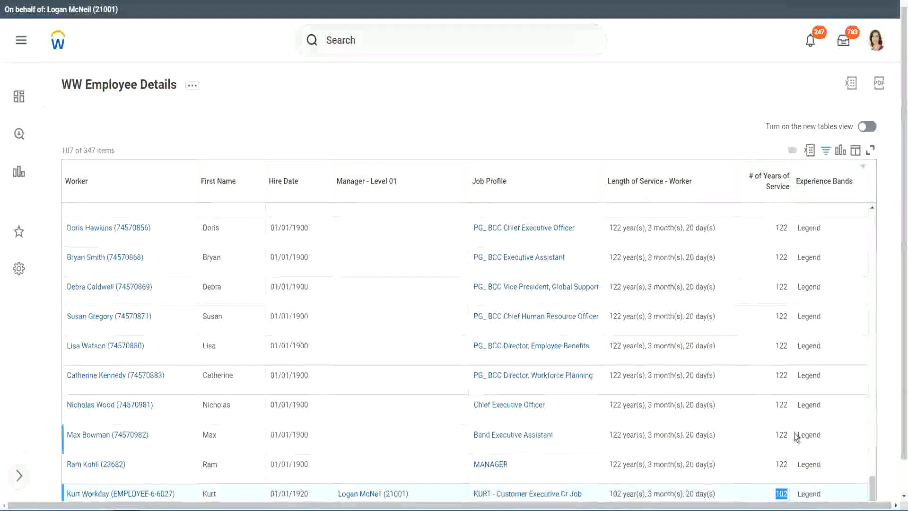
{"action": "left_click_drag", "start_coordinate": [782, 404], "coordinate": [788, 405]}
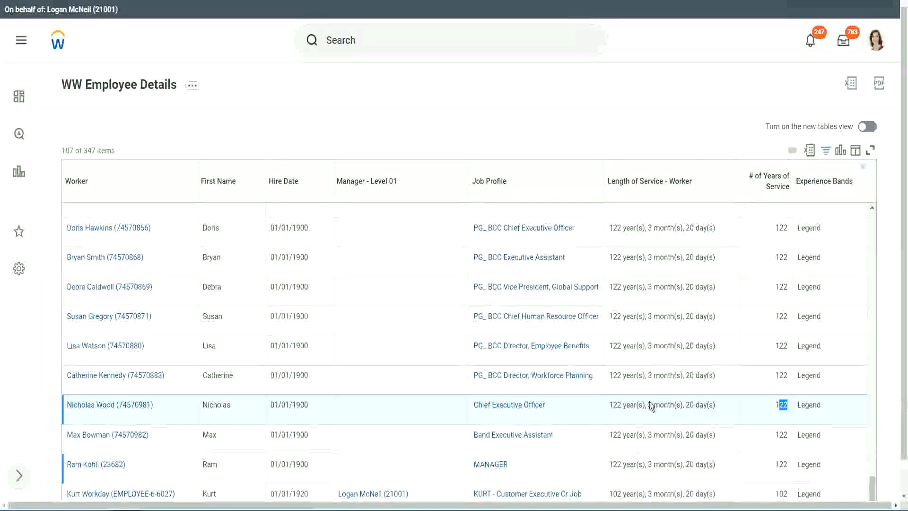
{"action": "left_click", "coordinate": [763, 376]}
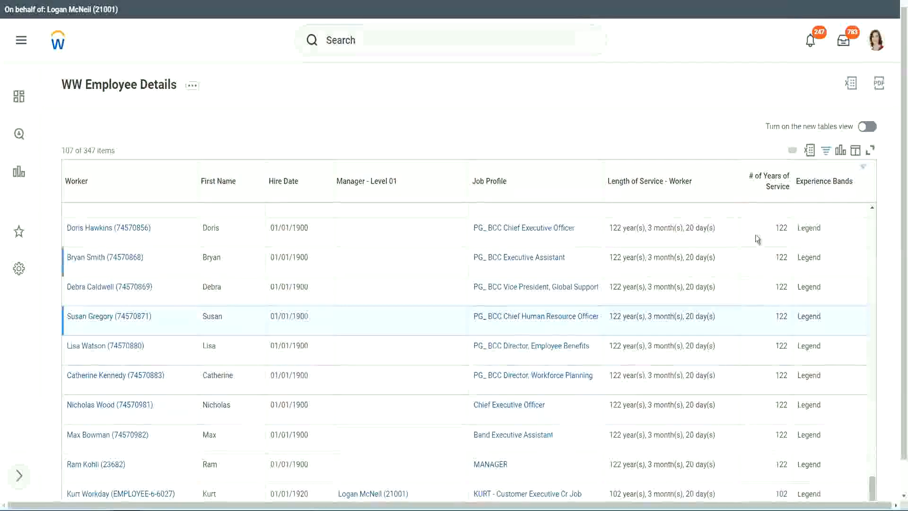
{"action": "left_click", "coordinate": [830, 187]}
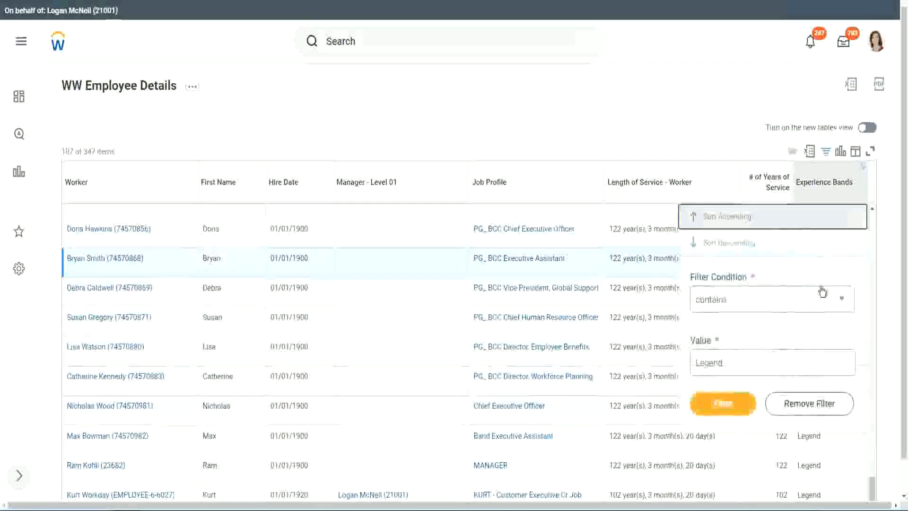
{"action": "left_click", "coordinate": [744, 362]}
{"action": "left_click_drag", "start_coordinate": [744, 362], "coordinate": [623, 362]}
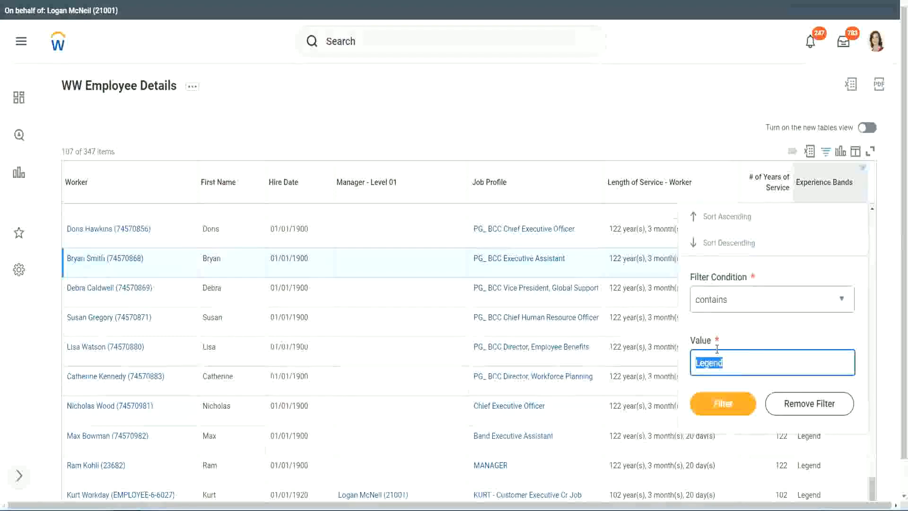
{"action": "type", "text": "Ex"}
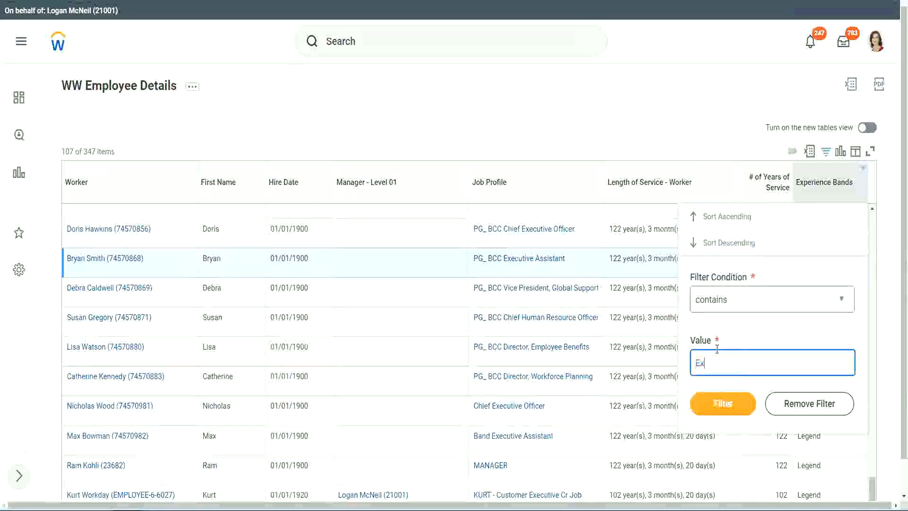
{"action": "type", "text": "per"}
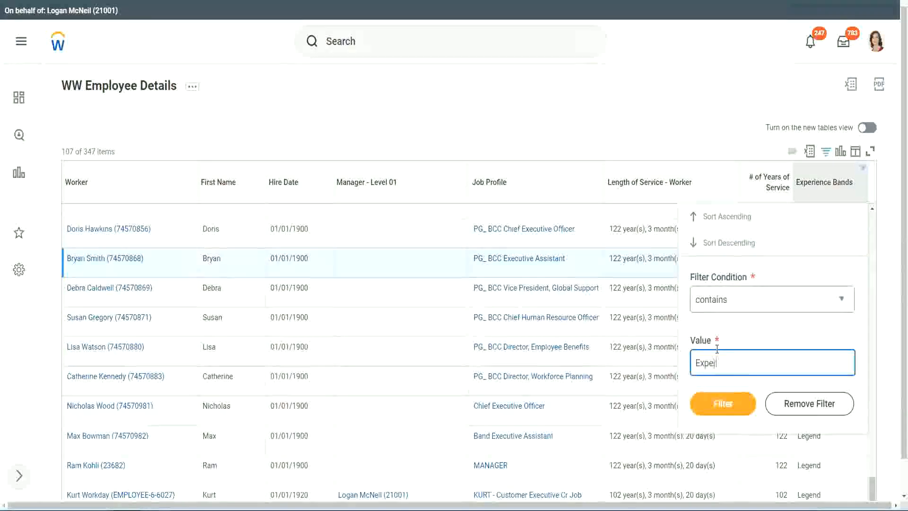
{"action": "type", "text": "ienced"}
{"action": "left_click", "coordinate": [730, 403]}
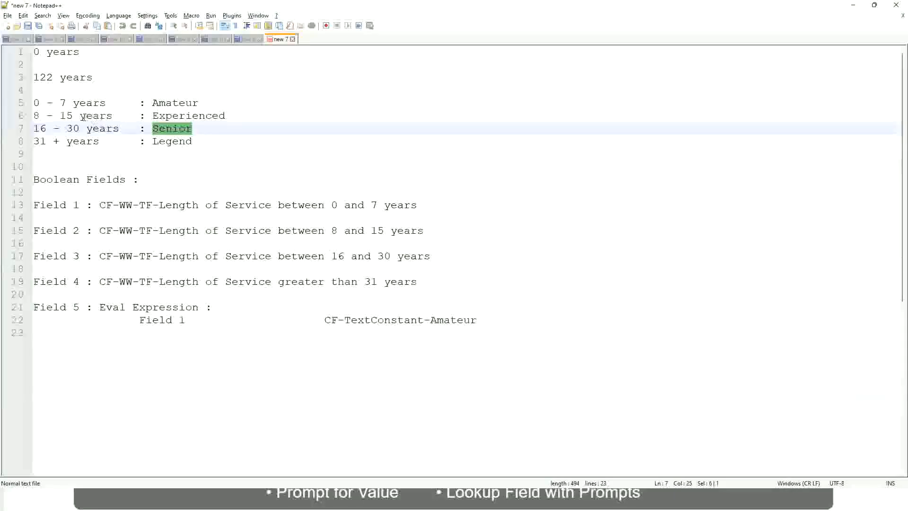
- Switch to Notepad++ to review the years-of-service ranges defined for each experience band
{"action": "left_click", "coordinate": [83, 118]}
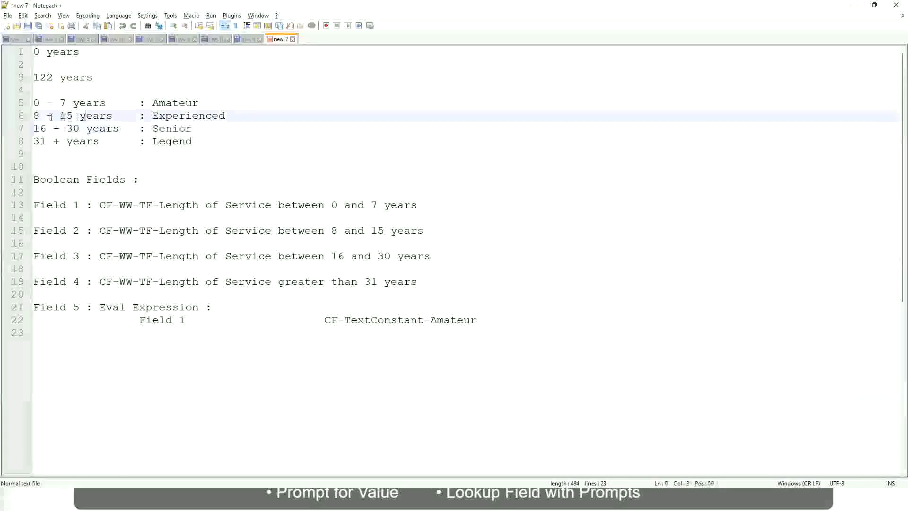
{"action": "left_click", "coordinate": [105, 117]}
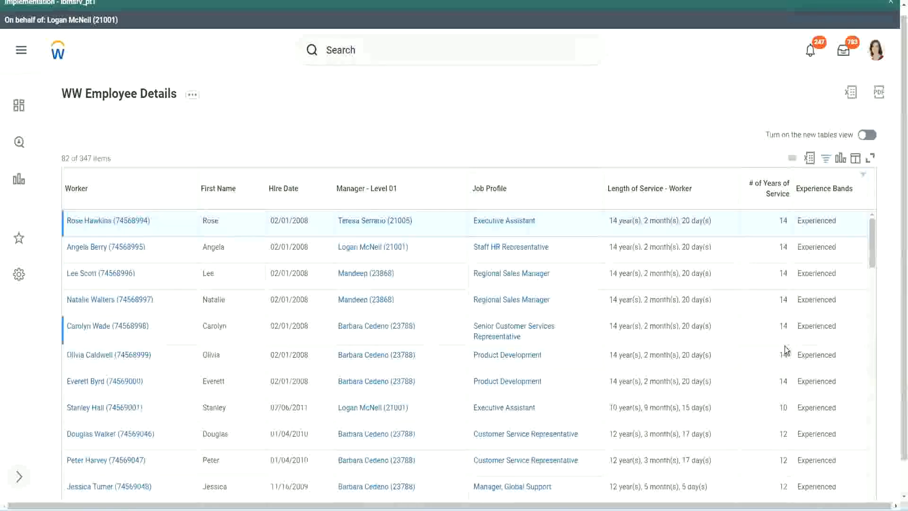
- Scroll through the filtered Experienced workers to check their years of service
{"action": "scroll", "coordinate": [787, 350], "scroll_direction": "down", "scroll_amount": 2}
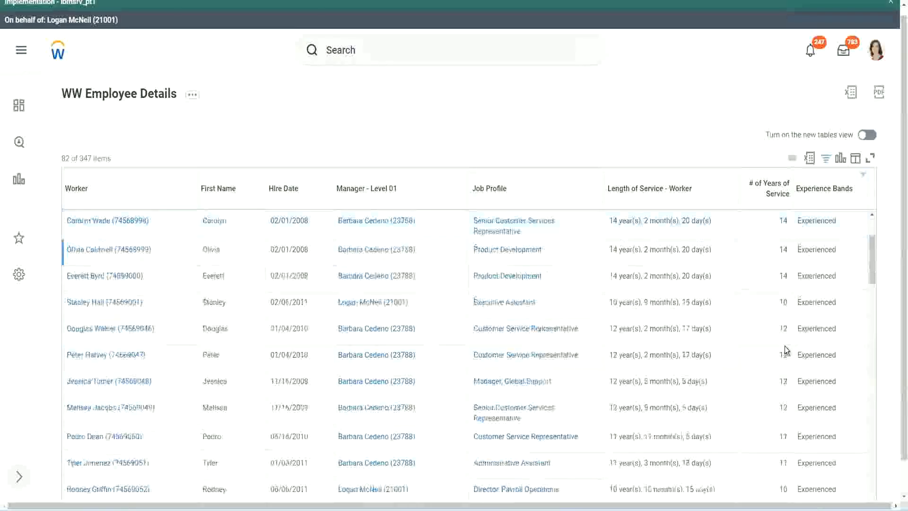
{"action": "double_click", "coordinate": [781, 250]}
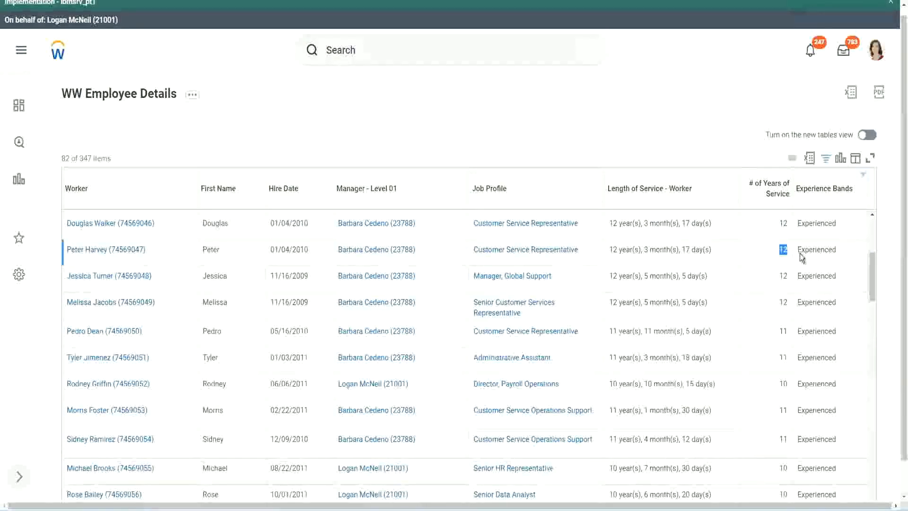
{"action": "double_click", "coordinate": [802, 250]}
{"action": "scroll", "coordinate": [778, 378], "scroll_direction": "down", "scroll_amount": 2}
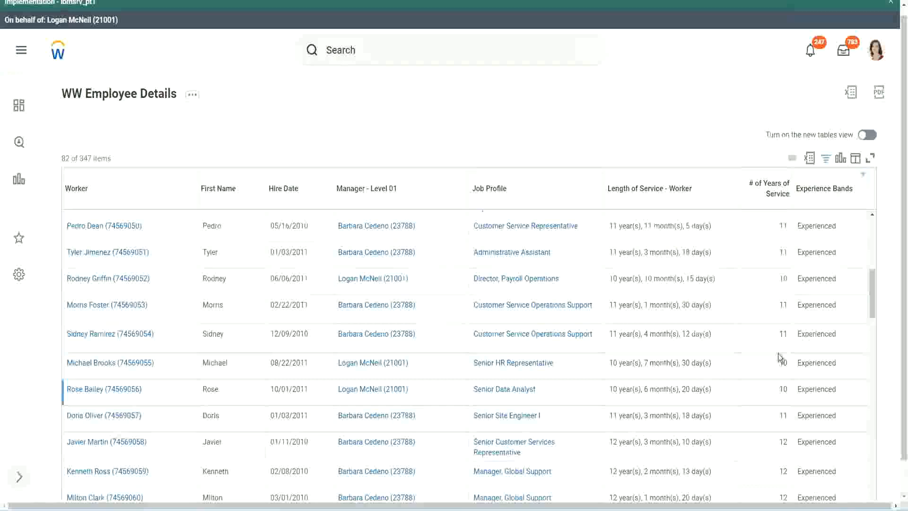
{"action": "left_click", "coordinate": [783, 333]}
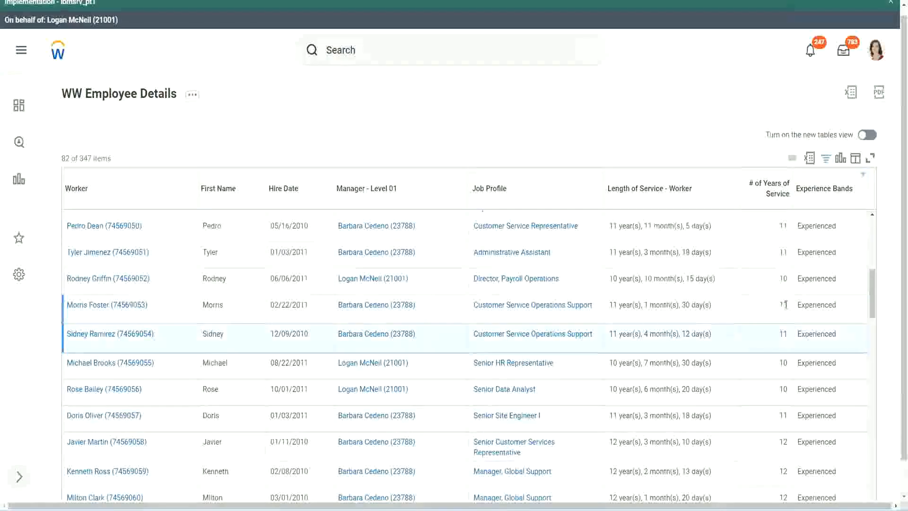
{"action": "left_click", "coordinate": [811, 305]}
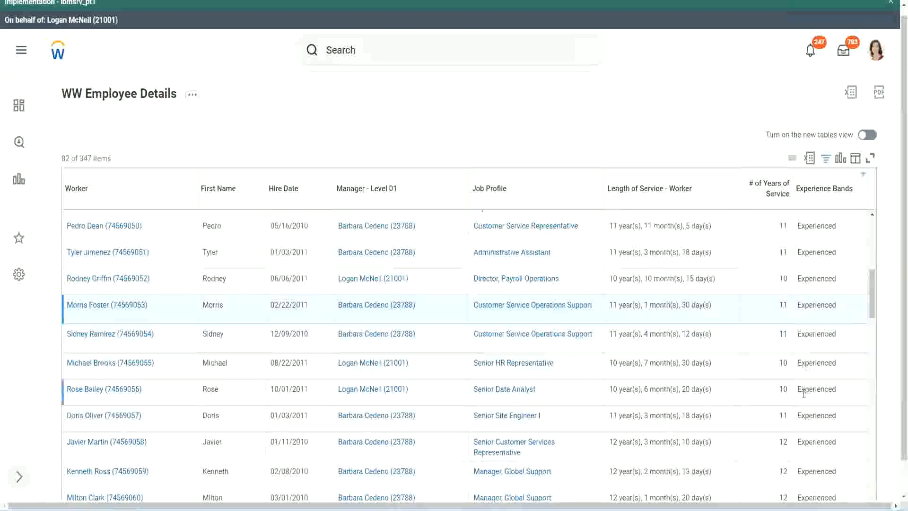
{"action": "scroll", "coordinate": [804, 392], "scroll_direction": "down", "scroll_amount": 6}
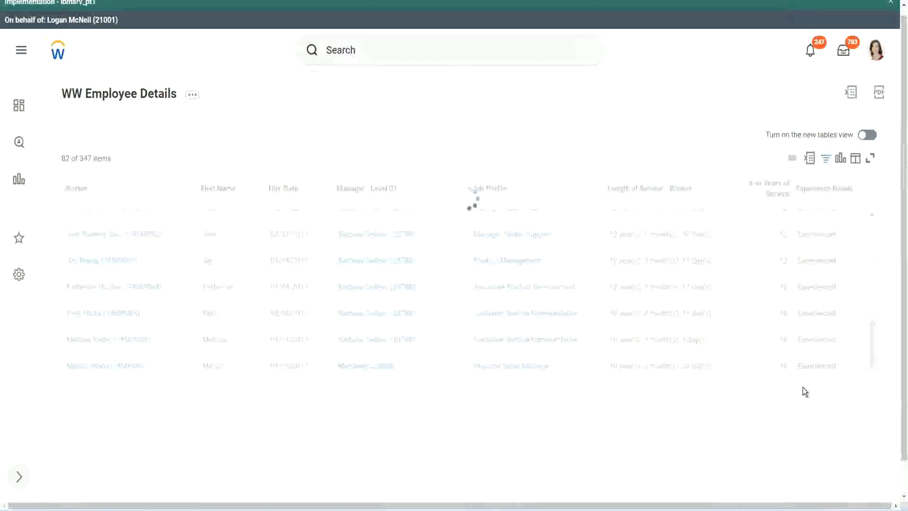
{"action": "left_click", "coordinate": [787, 386]}
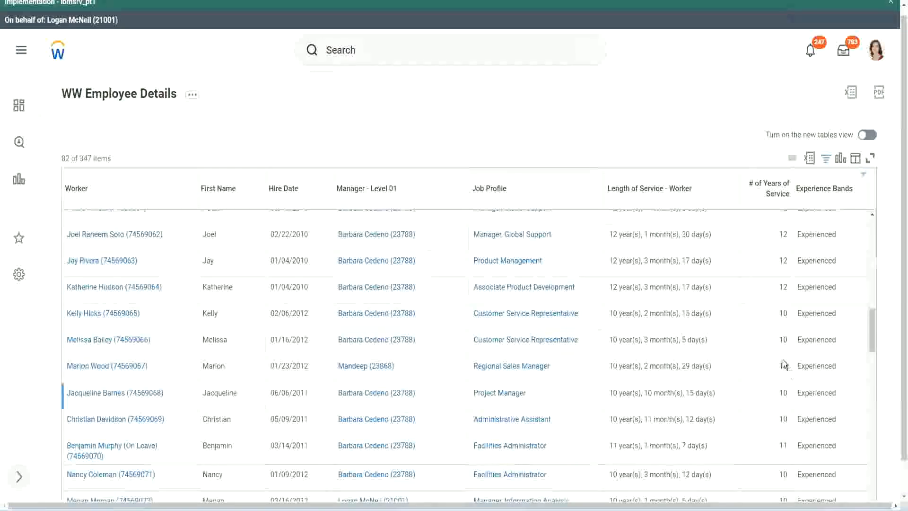